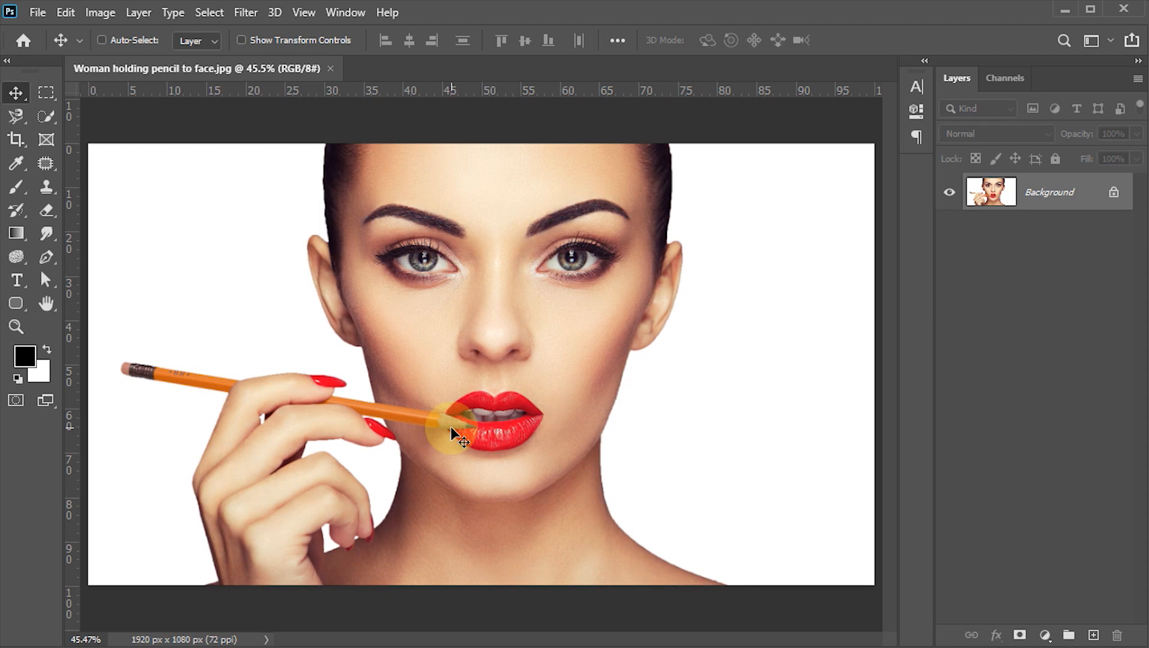
# Duplicate the Background layer and add a Hue/Saturation adjustment layer above it with Saturation at -100
pyautogui.hotkey('ctrl', 'j')
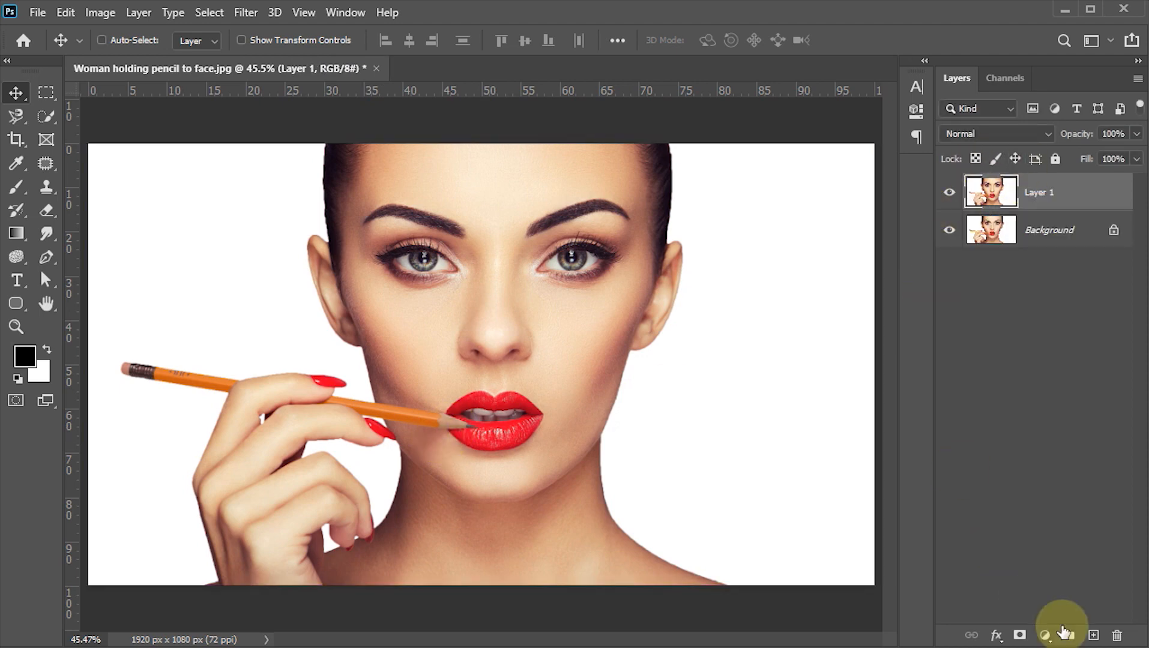
pyautogui.click(1044, 634)
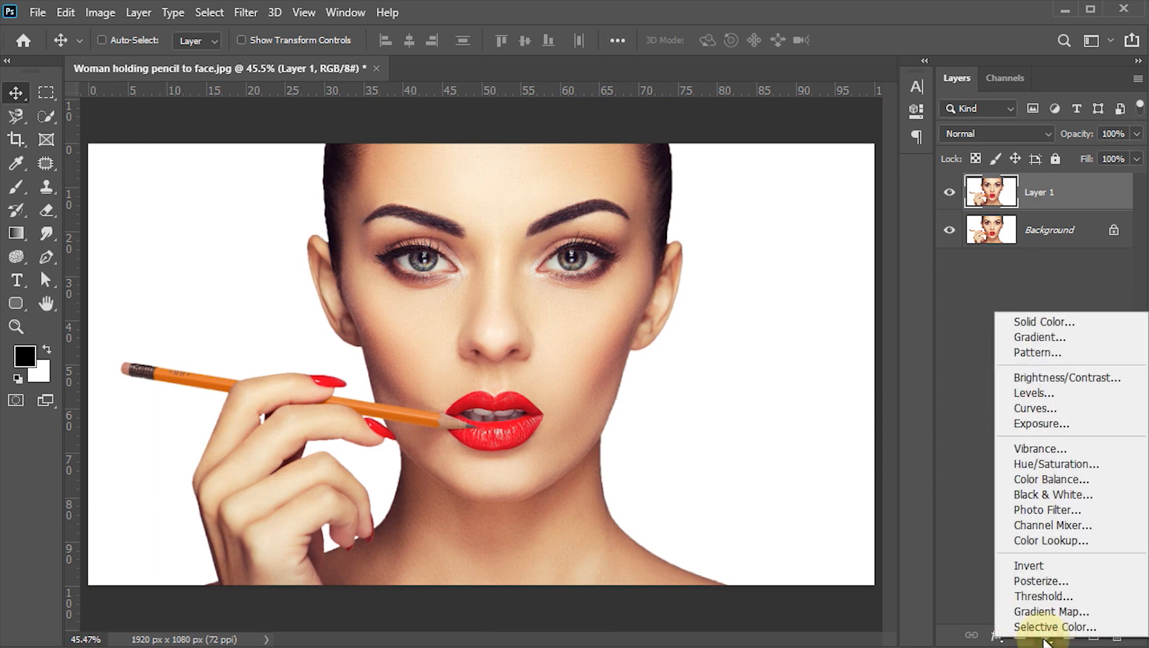
pyautogui.click(1042, 466)
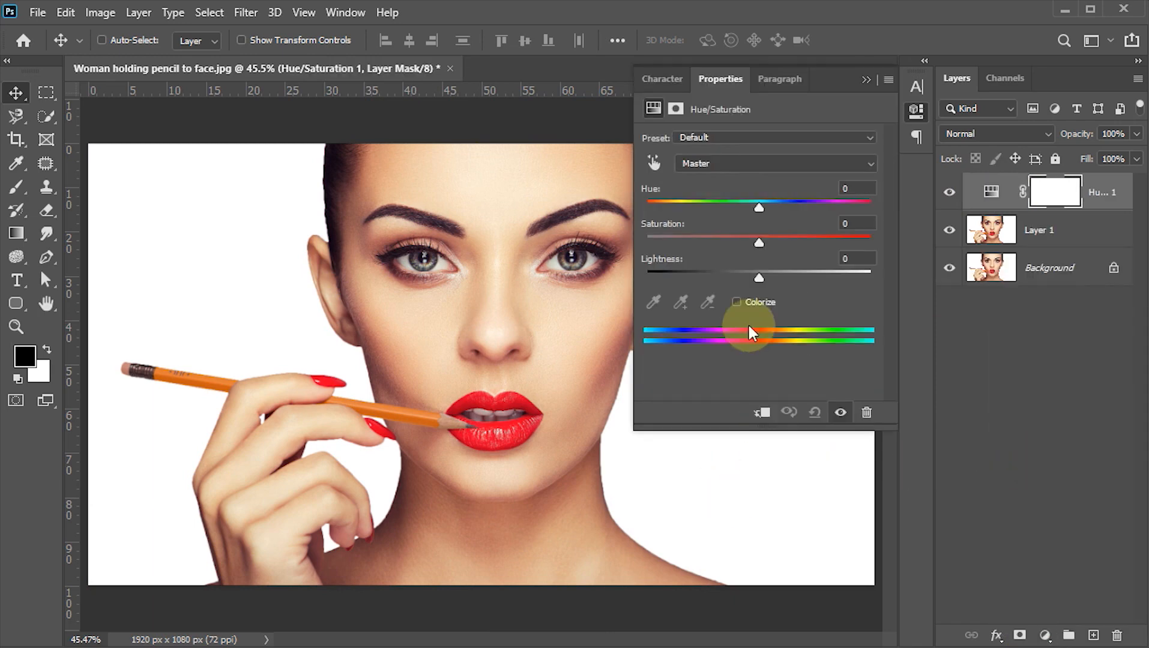
pyautogui.moveTo(757, 242); pyautogui.dragTo(654, 248)
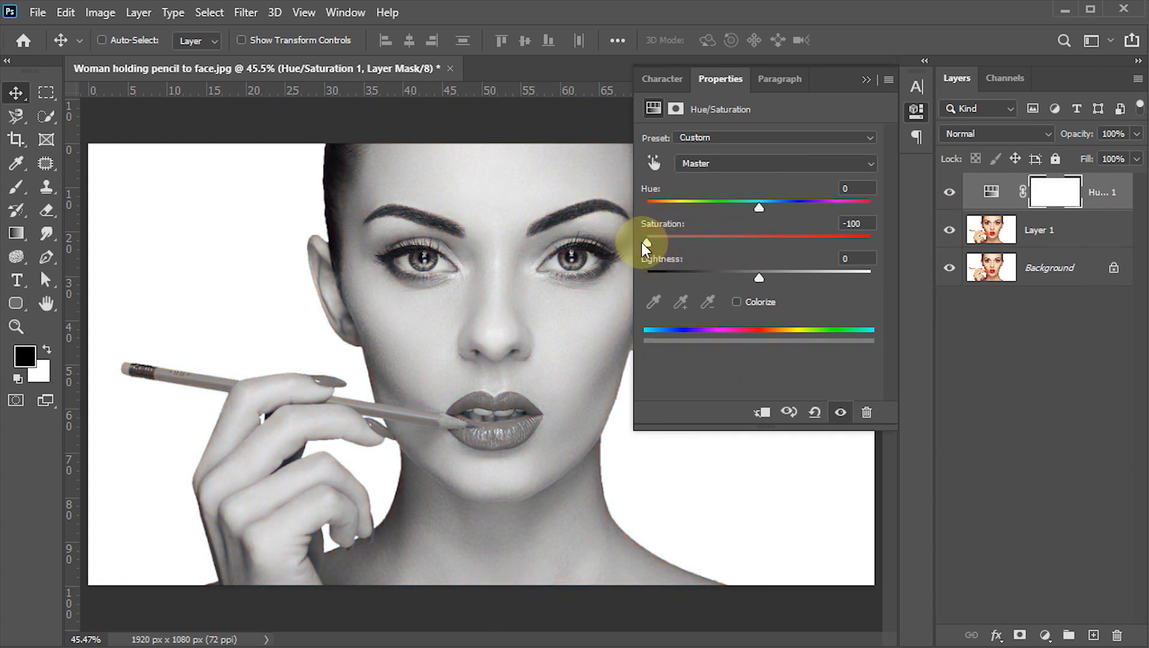
pyautogui.click(865, 80)
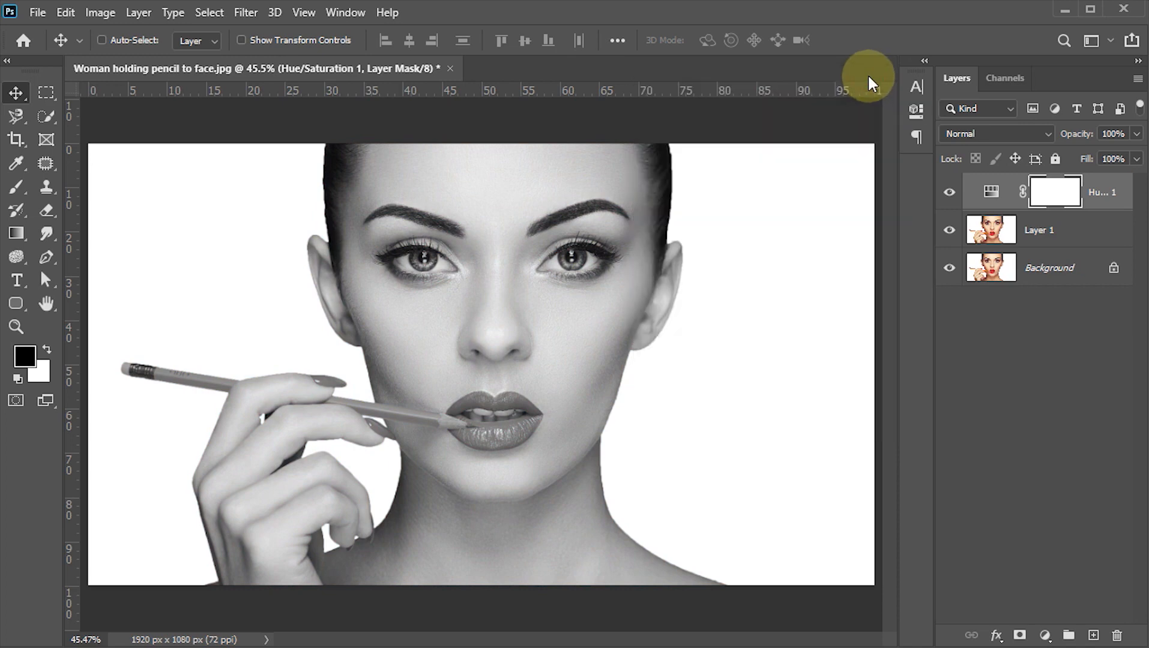
# Set the duplicated photo layer's blend mode to Color Dodge and invert its colors
pyautogui.click(995, 231)
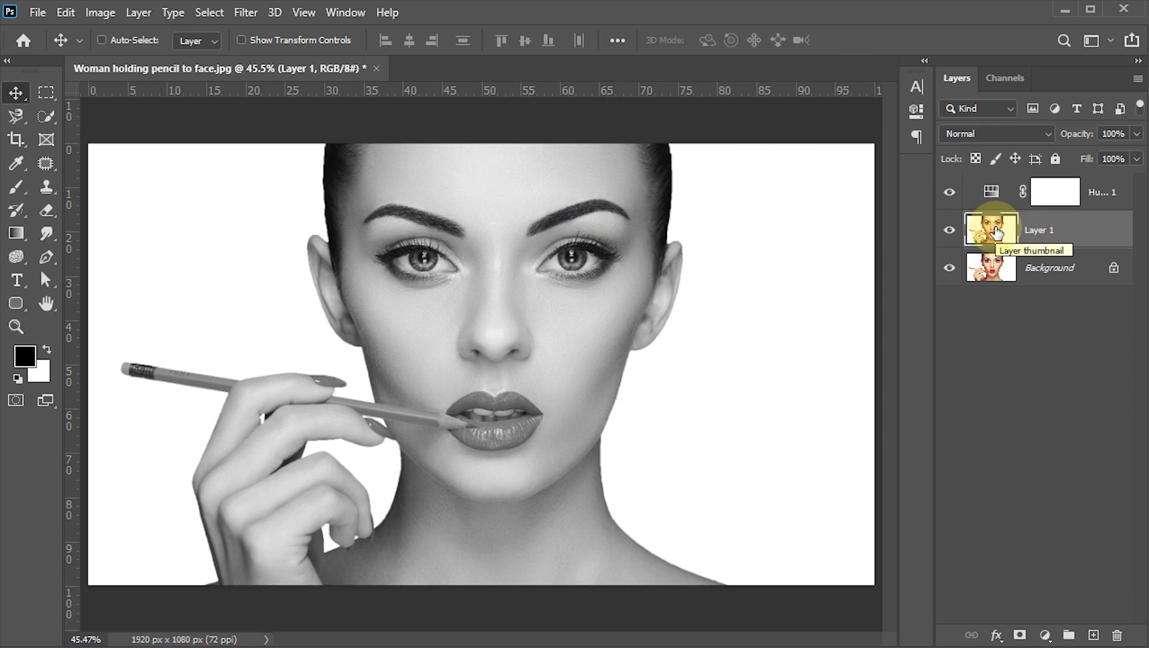
pyautogui.click(1045, 134)
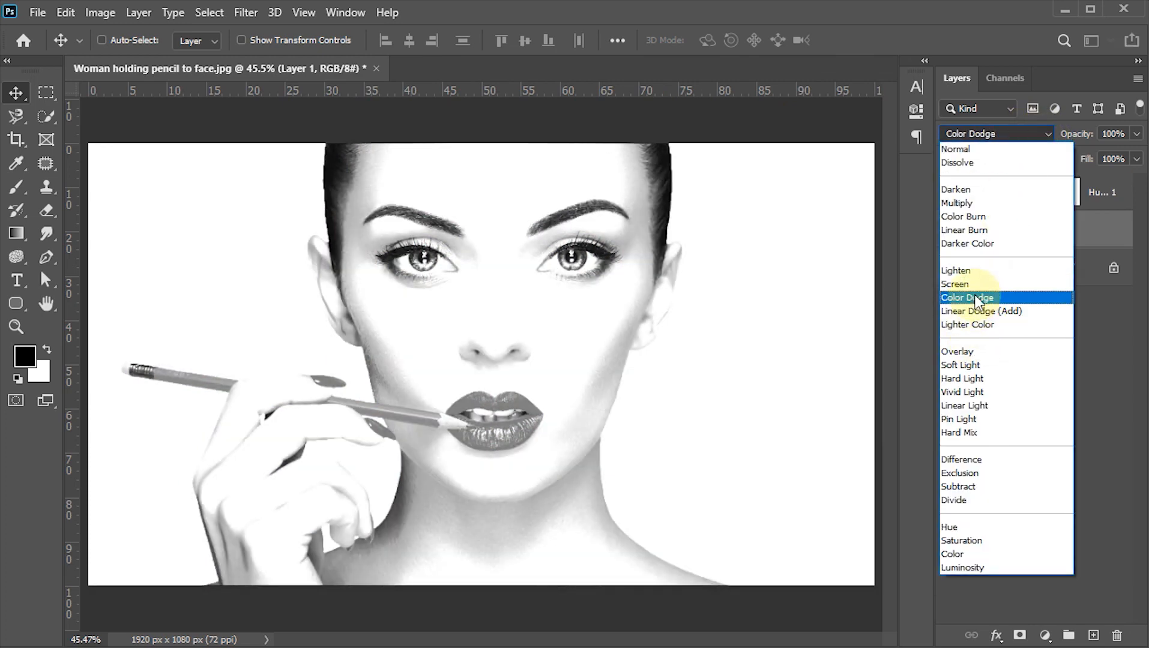
pyautogui.click(977, 297)
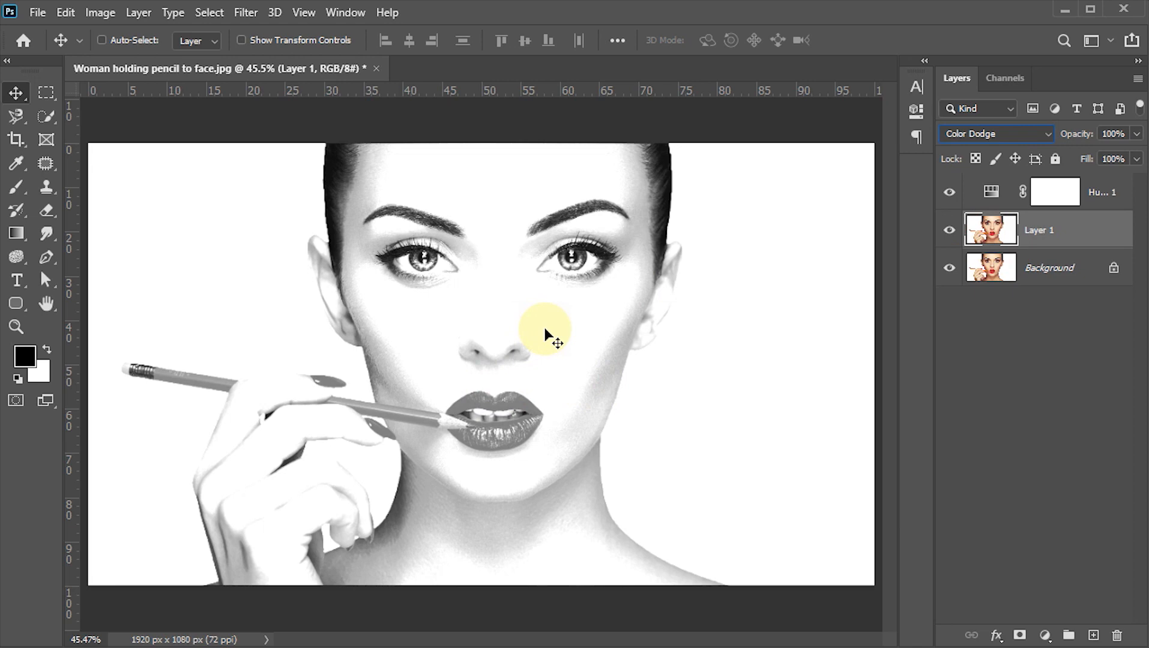
pyautogui.press('ctrl')
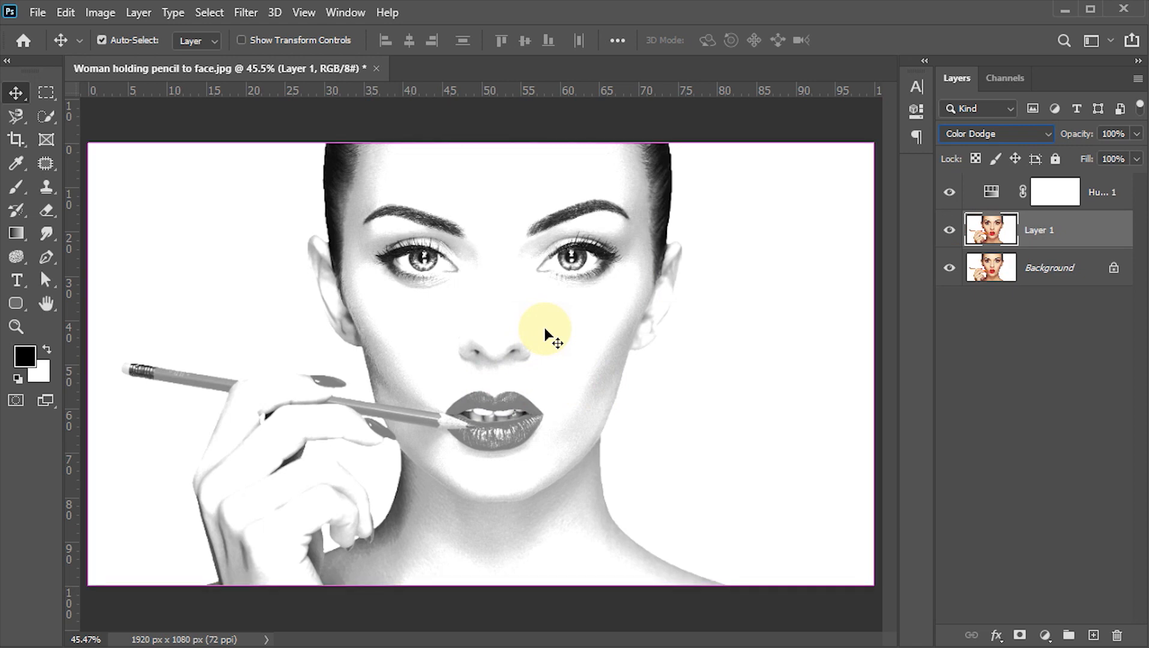
pyautogui.hotkey('ctrl', 'i')
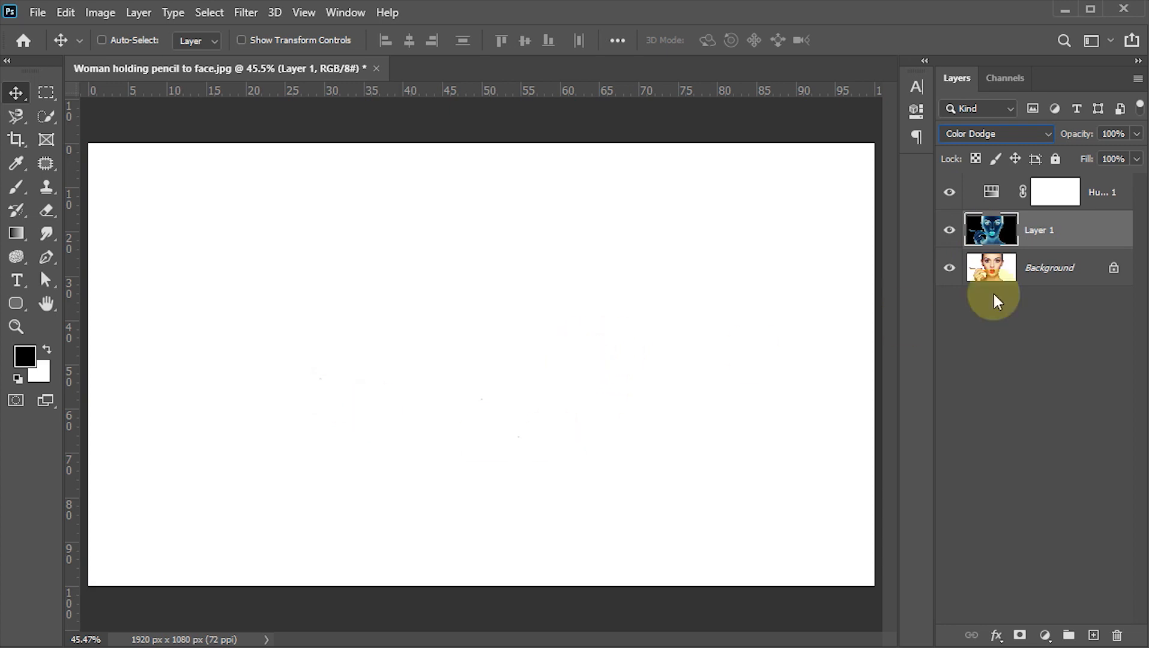
# Convert Layer 1 to a smart object and apply a Gaussian Blur with a 23-pixel radius
pyautogui.click(1137, 80)
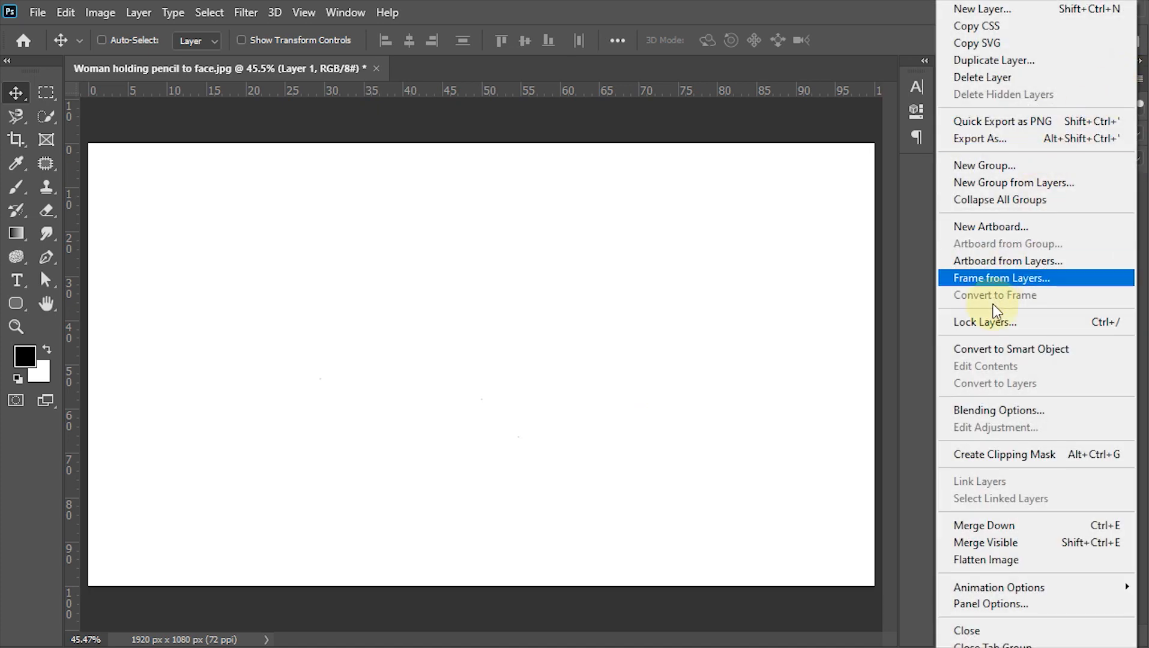
pyautogui.click(1056, 351)
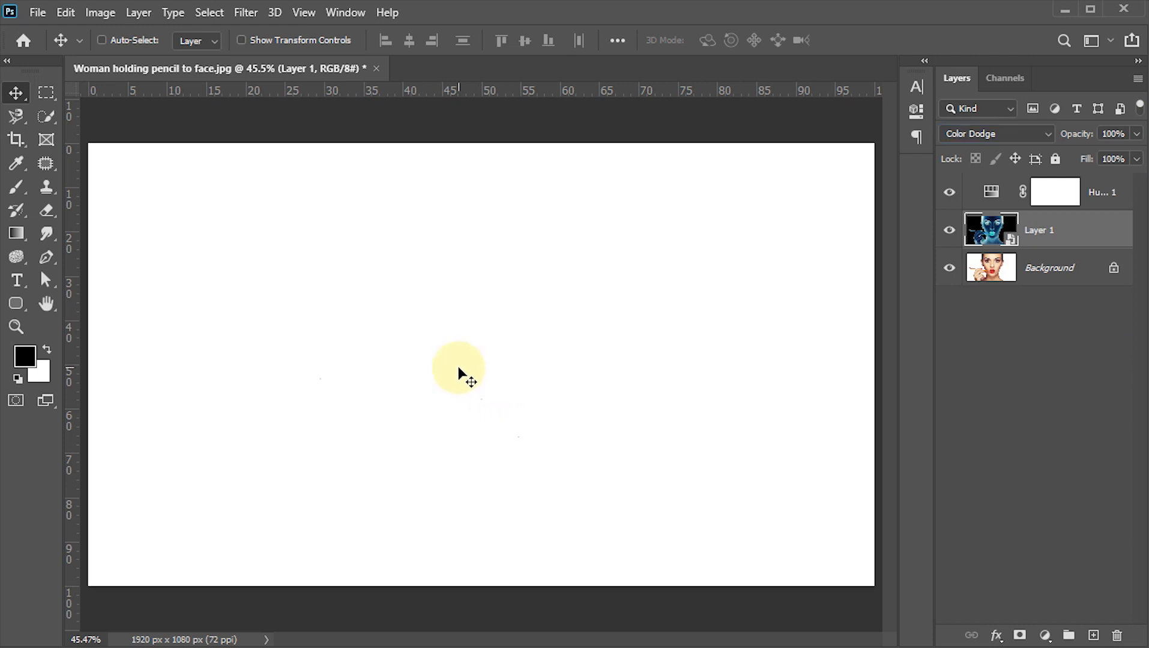
pyautogui.click(245, 14)
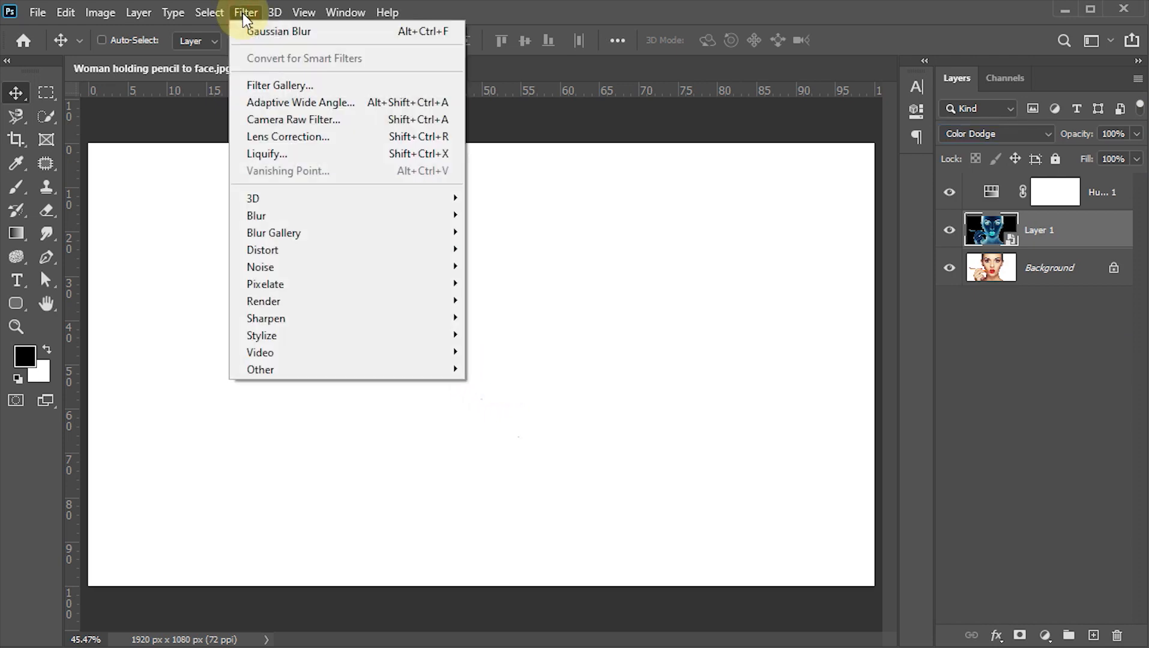
pyautogui.moveTo(258, 216)
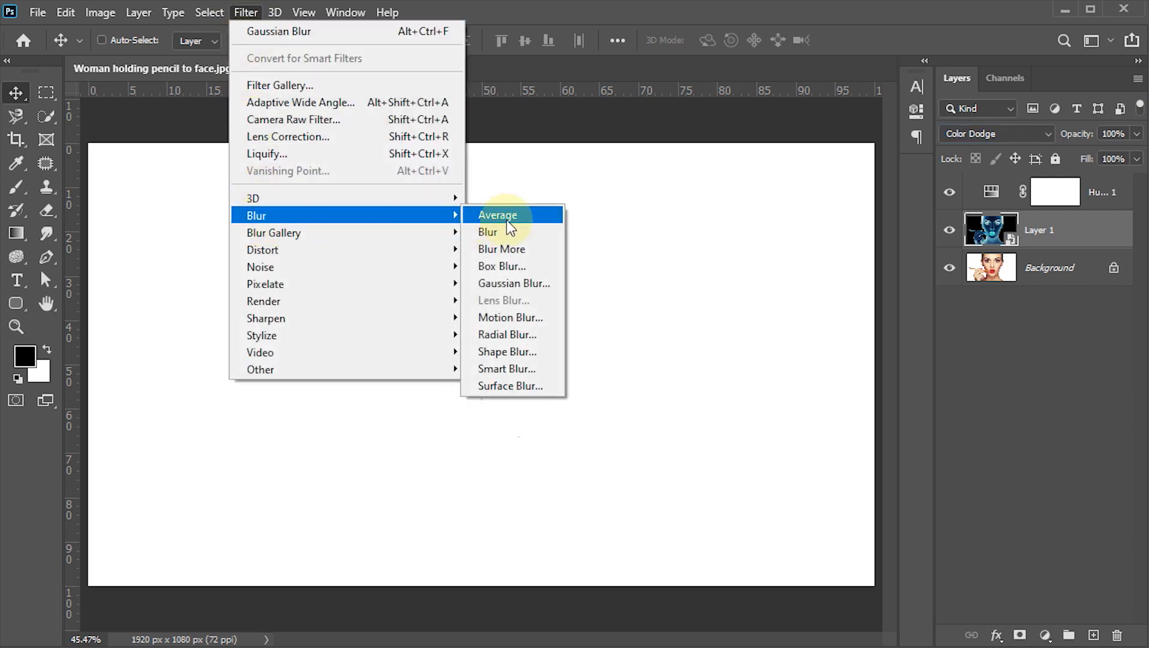
pyautogui.click(518, 284)
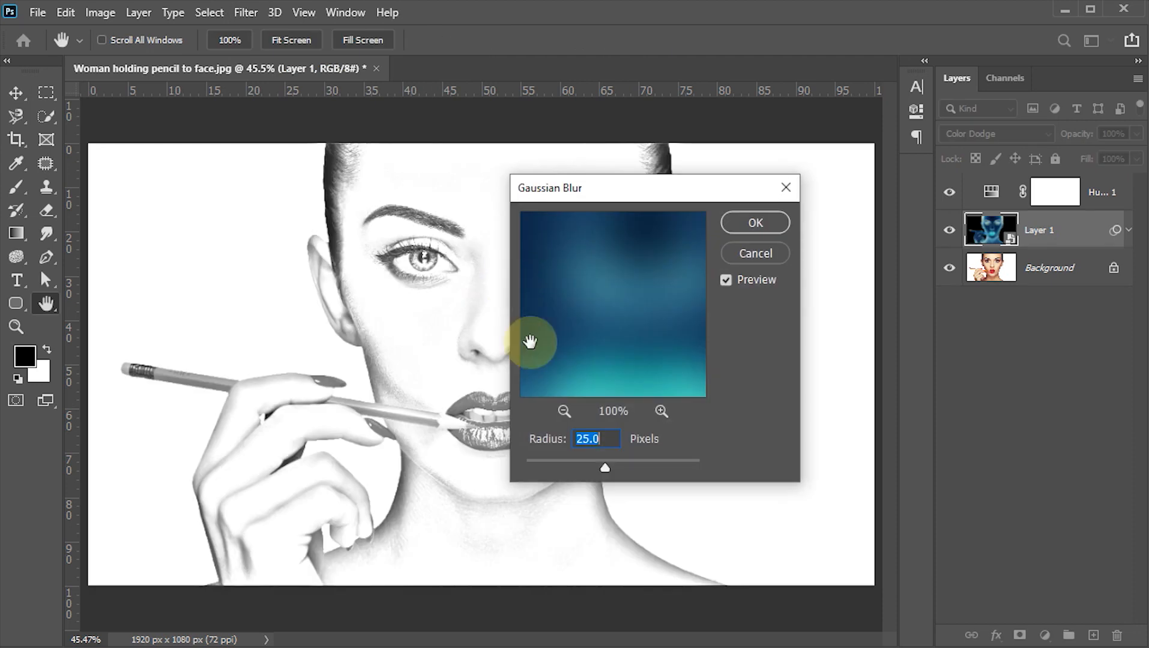
pyautogui.moveTo(613, 189); pyautogui.dragTo(746, 192)
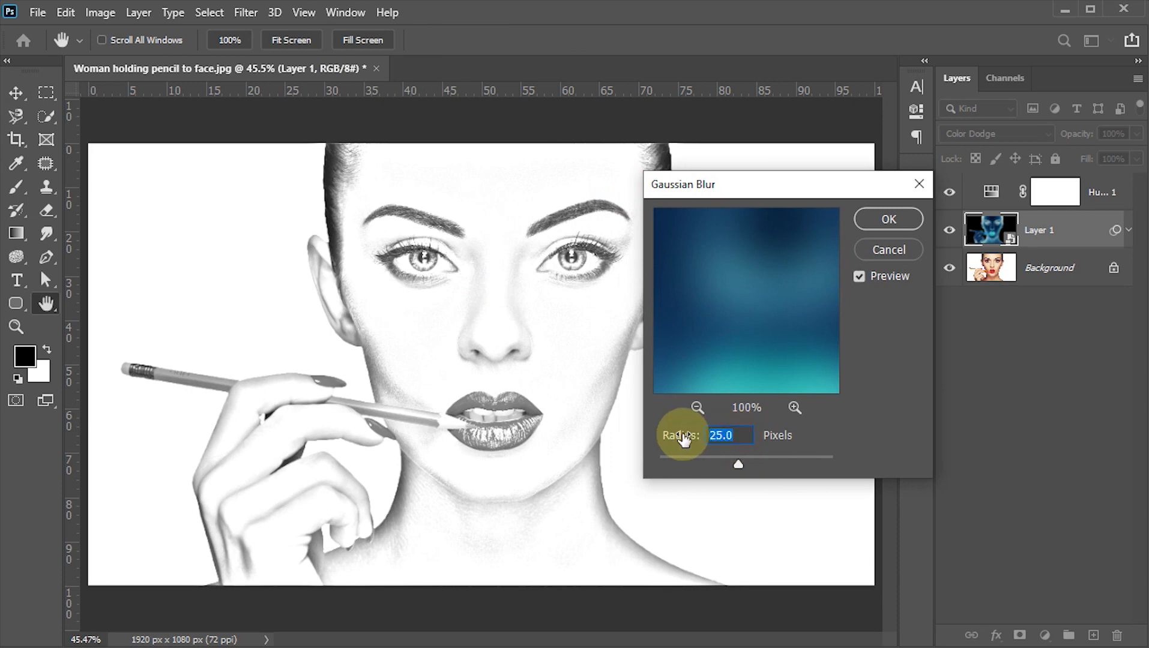
pyautogui.write('23')
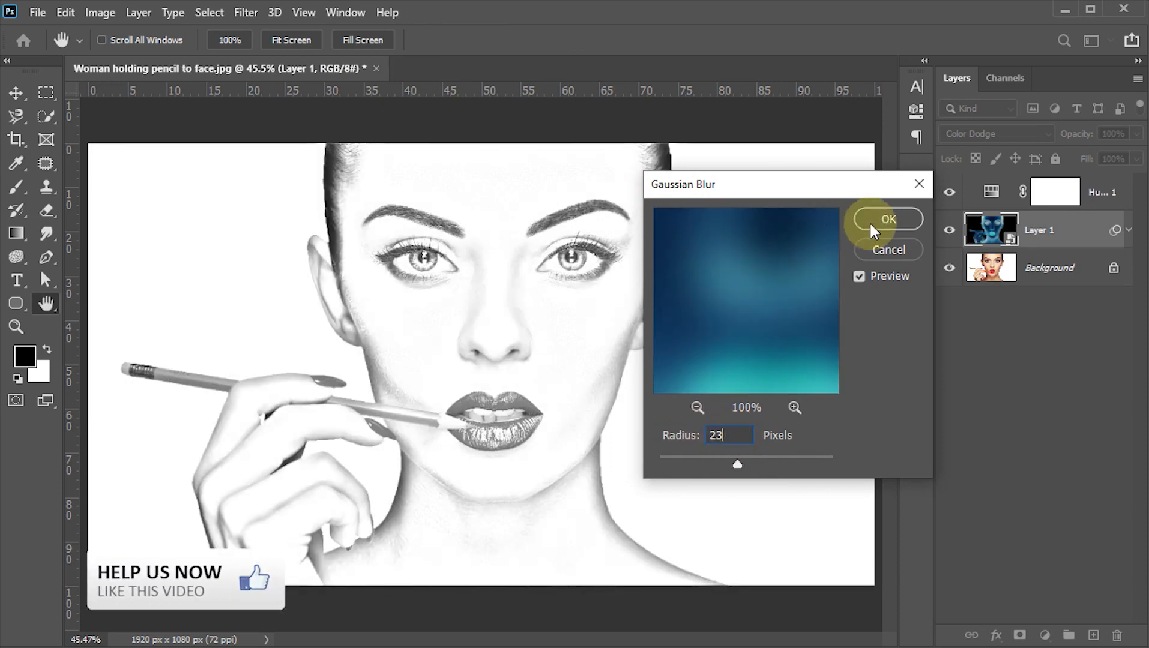
pyautogui.click(882, 222)
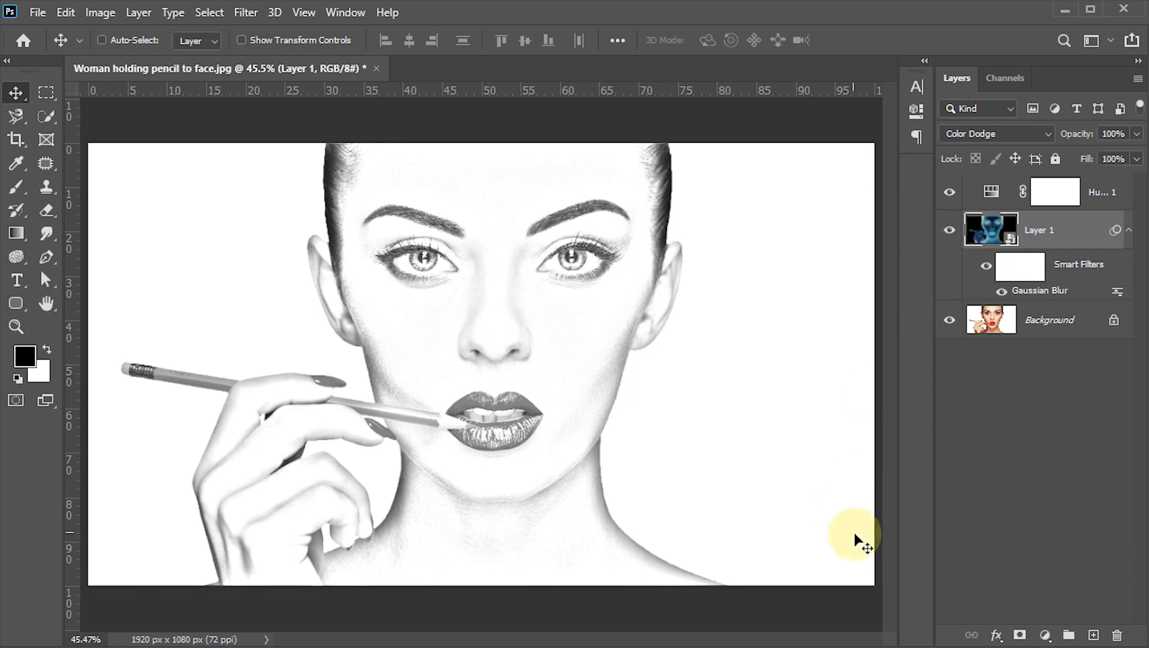
# Add a Levels adjustment layer directly above Layer 1 with the midtone input at 0.37
pyautogui.click(1045, 635)
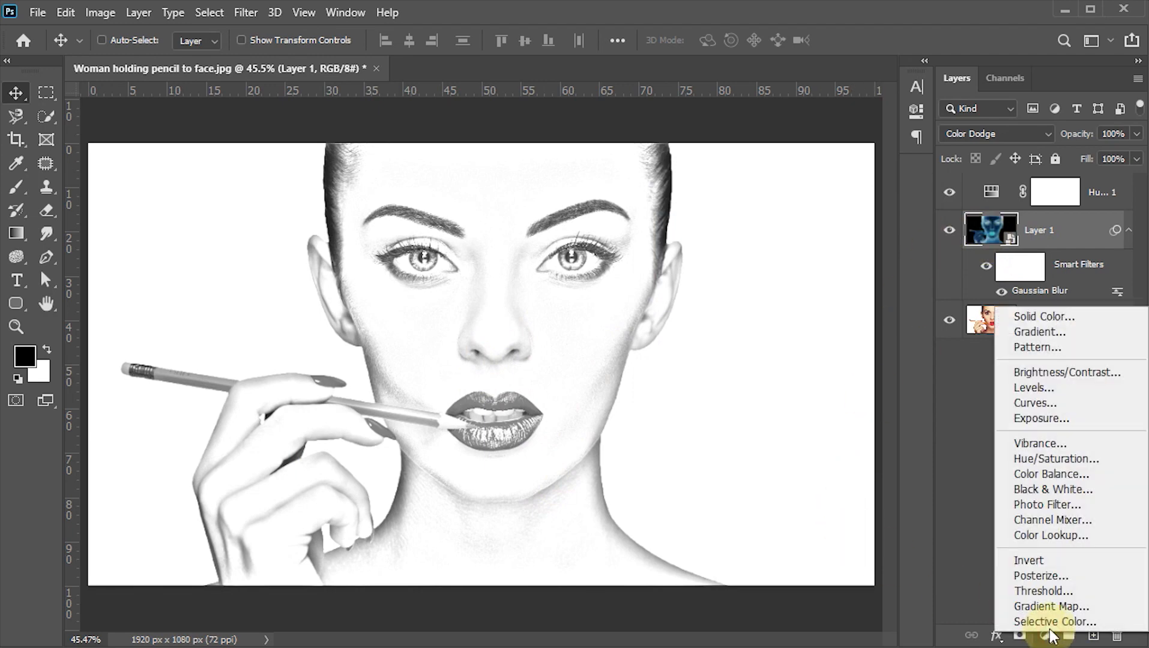
pyautogui.click(1049, 390)
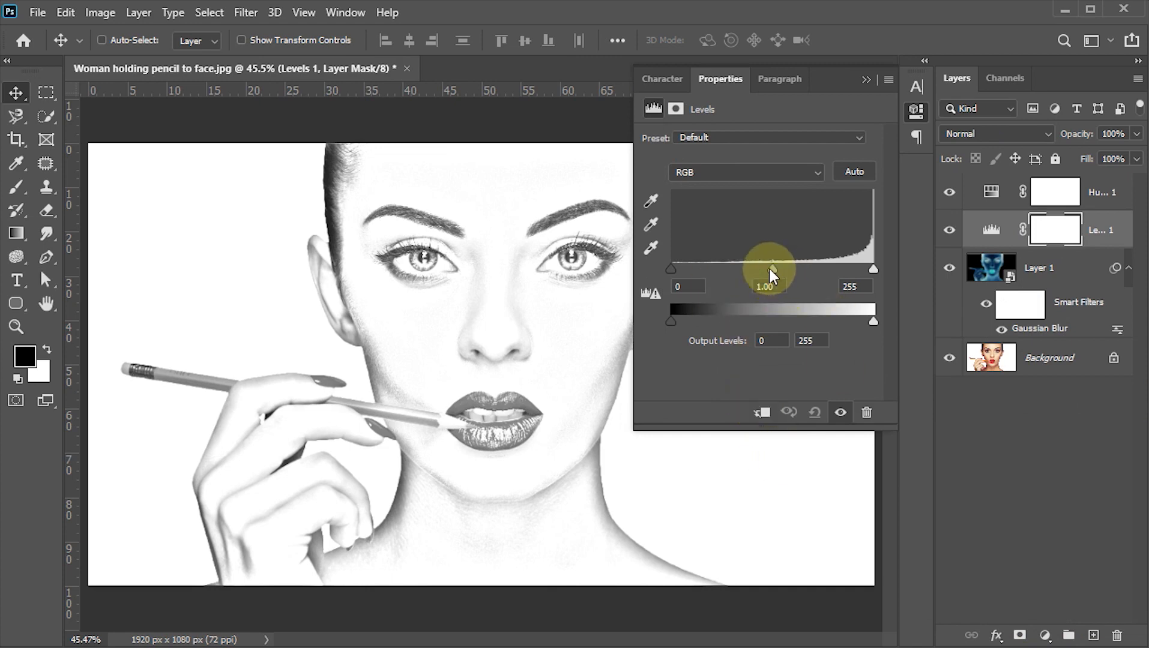
pyautogui.moveTo(771, 269); pyautogui.dragTo(825, 269)
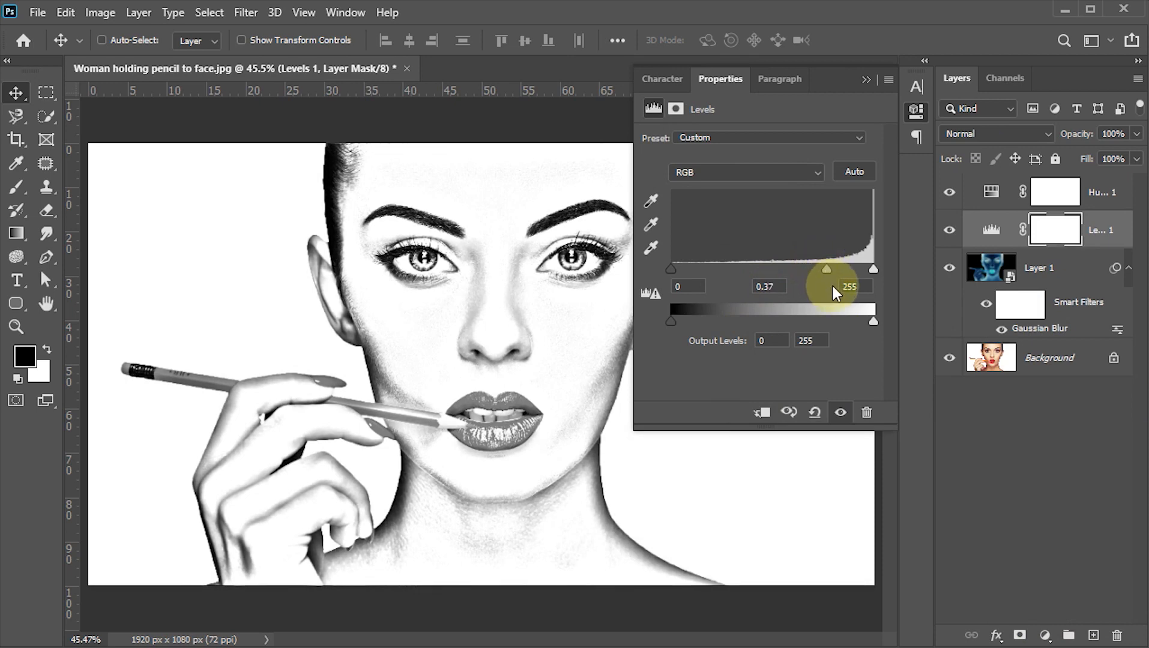
pyautogui.click(865, 80)
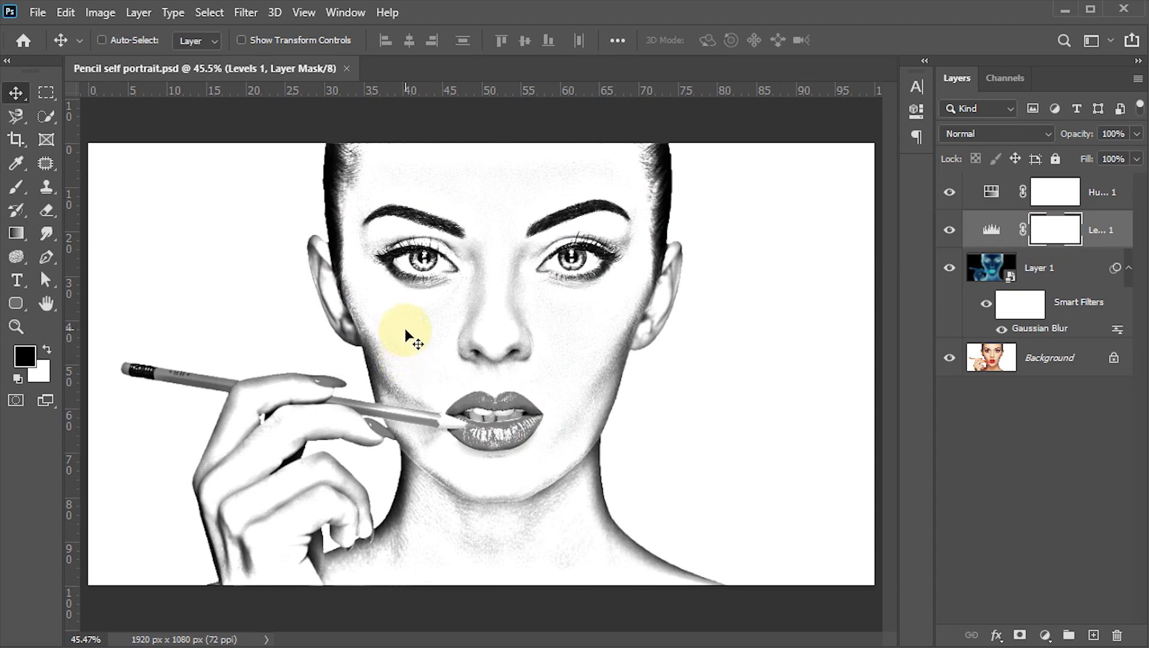
# Set up the Brush tool with a size of 150 and 35% opacity
pyautogui.press('b')
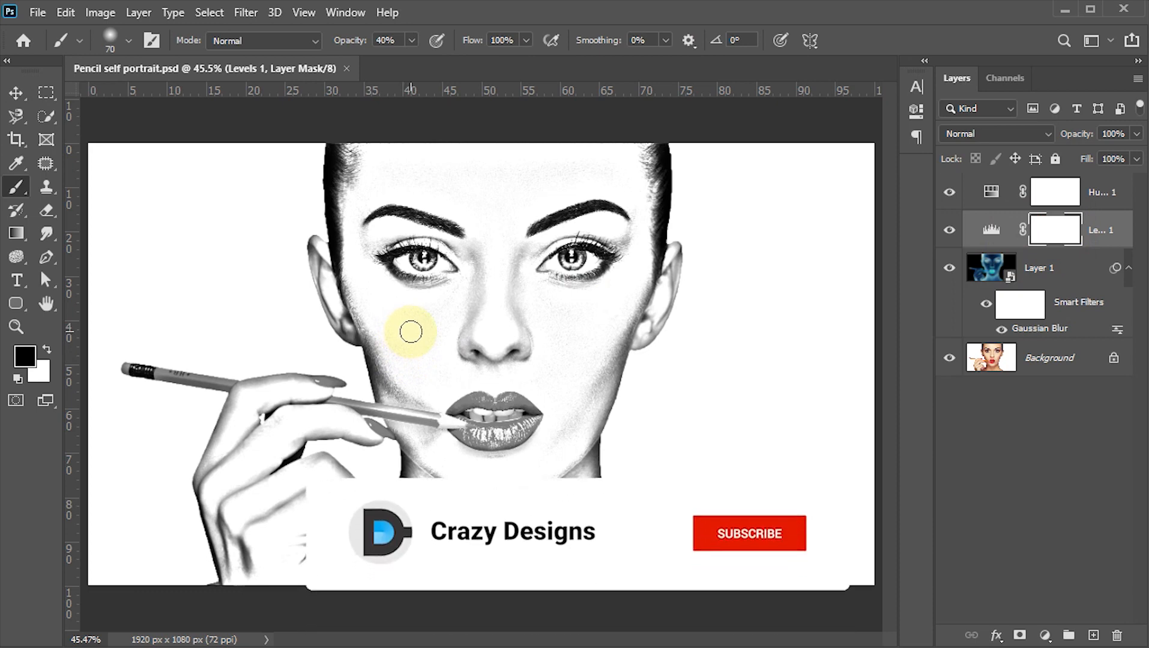
pyautogui.press(']')
pyautogui.press(']')
pyautogui.press(']')
pyautogui.press(']')
pyautogui.press(']')
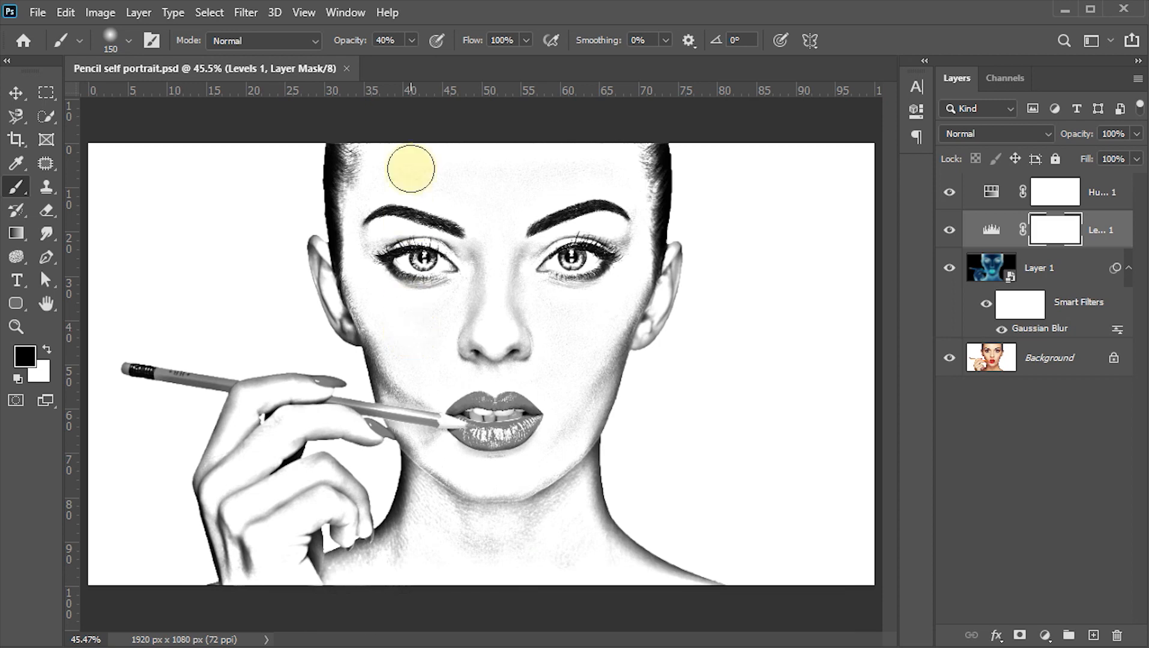
pyautogui.click(385, 40)
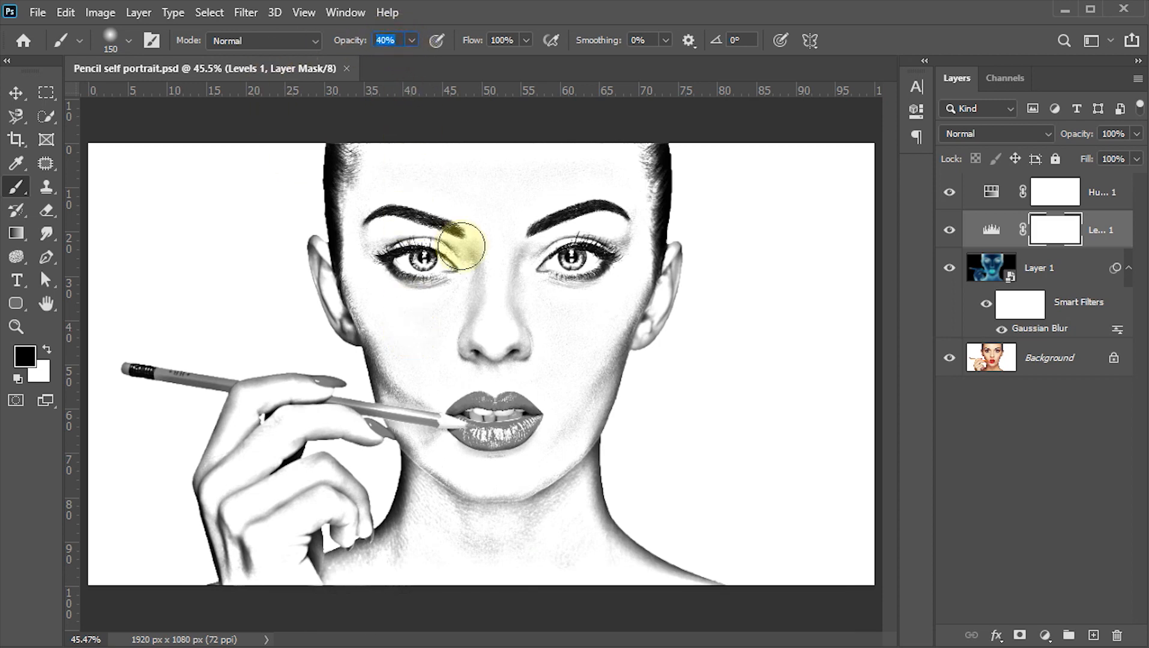
pyautogui.write('35')
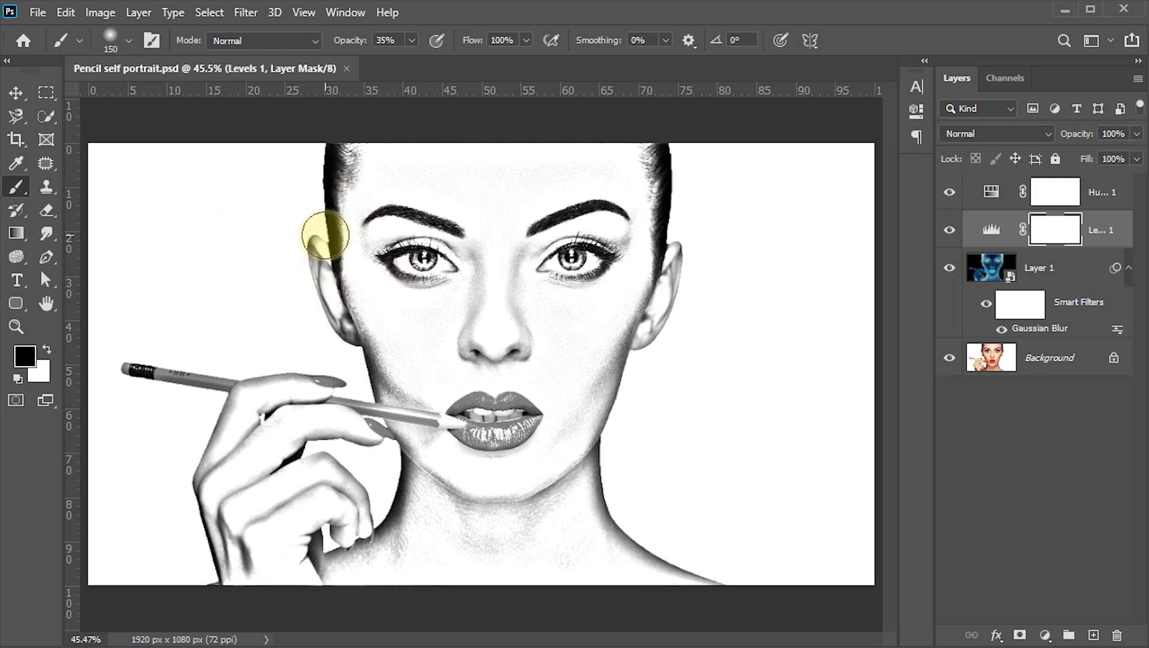
# Paint black on the Levels mask over the hair edges, eyebrows, nose, lips and cheek, reducing the brush size to 80 along the way
pyautogui.press('[')
pyautogui.moveTo(326, 271)
pyautogui.mouseDown()
pyautogui.moveTo(327, 177)
pyautogui.moveTo(336, 249)
pyautogui.mouseUp()
pyautogui.moveTo(650, 149)
pyautogui.mouseDown()
pyautogui.moveTo(665, 273)
pyautogui.moveTo(667, 178)
pyautogui.moveTo(663, 241)
pyautogui.moveTo(591, 234)
pyautogui.moveTo(603, 232)
pyautogui.moveTo(593, 215)
pyautogui.moveTo(618, 211)
pyautogui.moveTo(567, 210)
pyautogui.moveTo(538, 226)
pyautogui.moveTo(632, 211)
pyautogui.moveTo(562, 214)
pyautogui.moveTo(527, 231)
pyautogui.mouseUp()
pyautogui.press('[')
pyautogui.press('[')
pyautogui.press('[')
pyautogui.moveTo(455, 228)
pyautogui.mouseDown()
pyautogui.moveTo(378, 216)
pyautogui.moveTo(449, 221)
pyautogui.moveTo(434, 285)
pyautogui.moveTo(414, 256)
pyautogui.moveTo(328, 265)
pyautogui.moveTo(372, 359)
pyautogui.mouseUp()
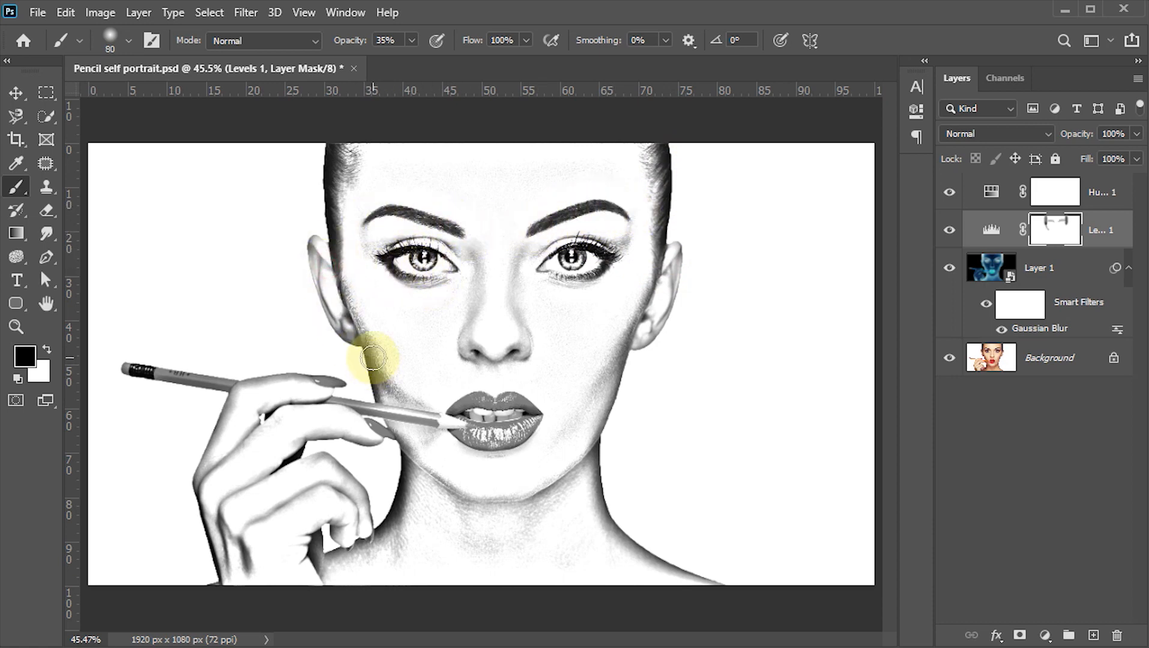
pyautogui.moveTo(489, 417)
pyautogui.mouseDown()
pyautogui.moveTo(469, 401)
pyautogui.moveTo(519, 401)
pyautogui.moveTo(518, 427)
pyautogui.mouseUp()
pyautogui.moveTo(479, 358)
pyautogui.mouseDown()
pyautogui.moveTo(616, 352)
pyautogui.moveTo(615, 256)
pyautogui.moveTo(601, 249)
pyautogui.moveTo(595, 274)
pyautogui.moveTo(661, 192)
pyautogui.moveTo(660, 133)
pyautogui.mouseUp()
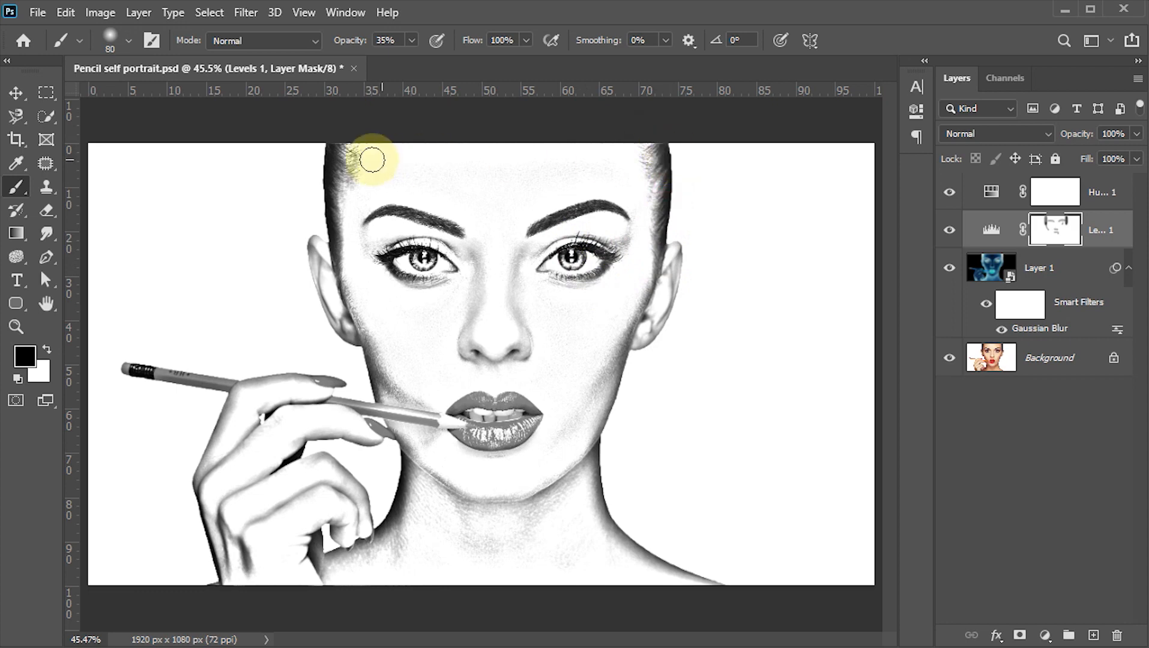
pyautogui.moveTo(369, 159)
pyautogui.mouseDown()
pyautogui.moveTo(335, 220)
pyautogui.moveTo(338, 156)
pyautogui.moveTo(342, 247)
pyautogui.moveTo(314, 245)
pyautogui.moveTo(342, 339)
pyautogui.moveTo(386, 412)
pyautogui.moveTo(418, 403)
pyautogui.mouseUp()
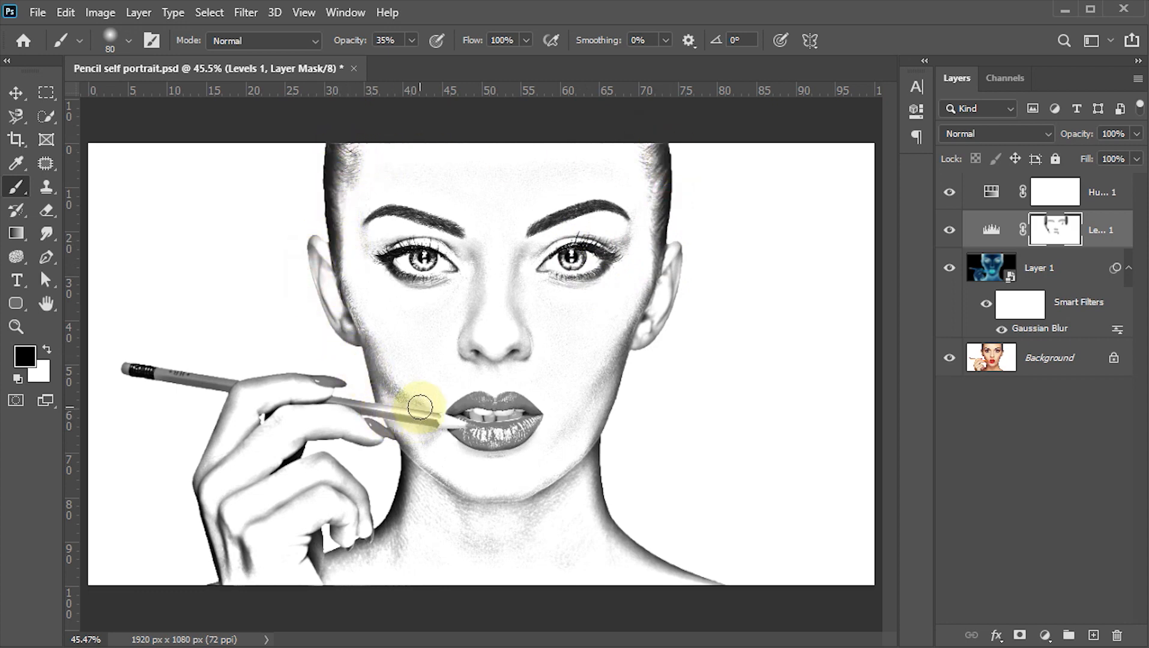
pyautogui.click(16, 93)
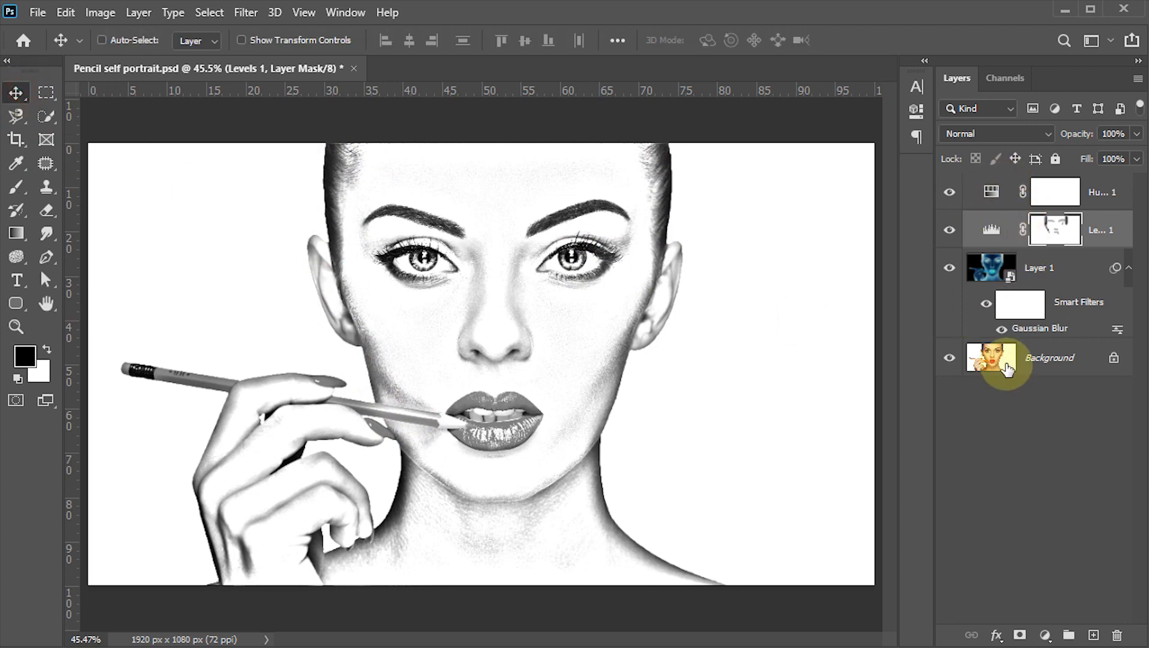
# Group Layer 1 with the Levels and Hue/Saturation adjustment layers and name the group Pencil
pyautogui.click(993, 268)
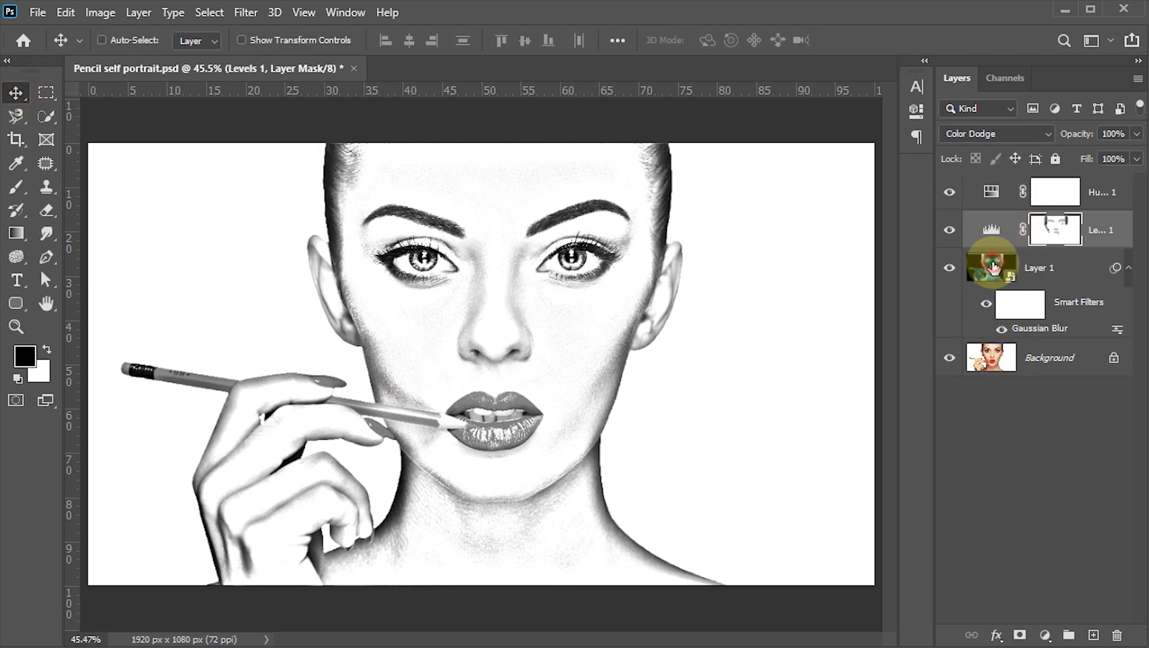
pyautogui.keyDown('shift'); pyautogui.click(992, 189); pyautogui.keyUp('shift')
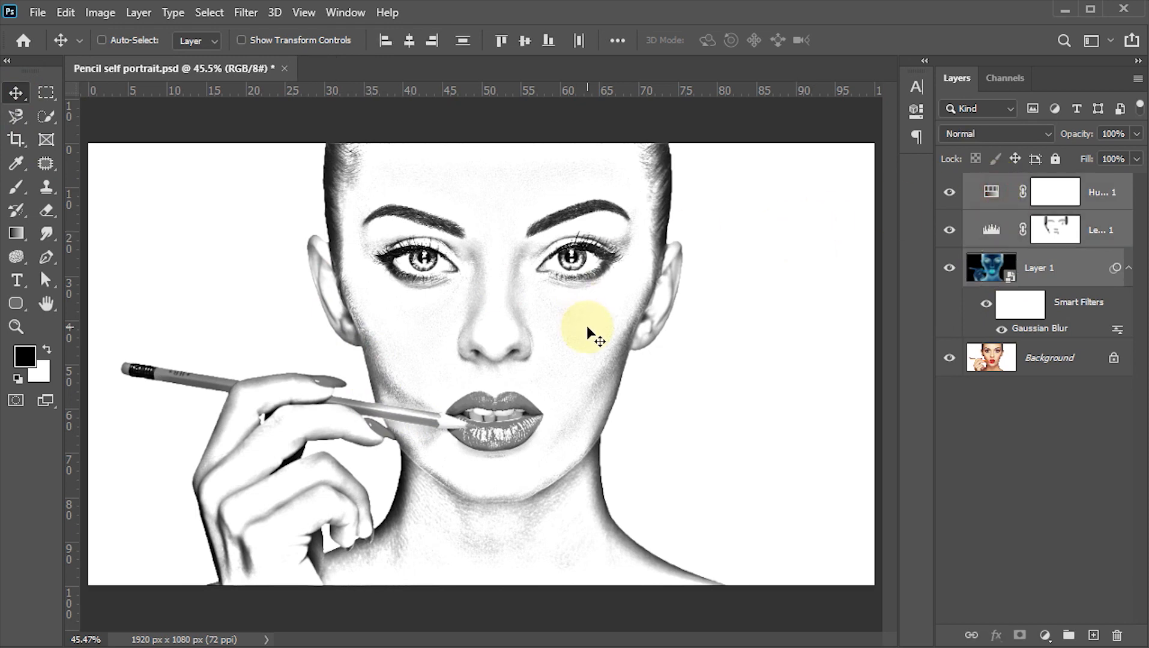
pyautogui.press('ctrl')
pyautogui.hotkey('ctrl', 'g')
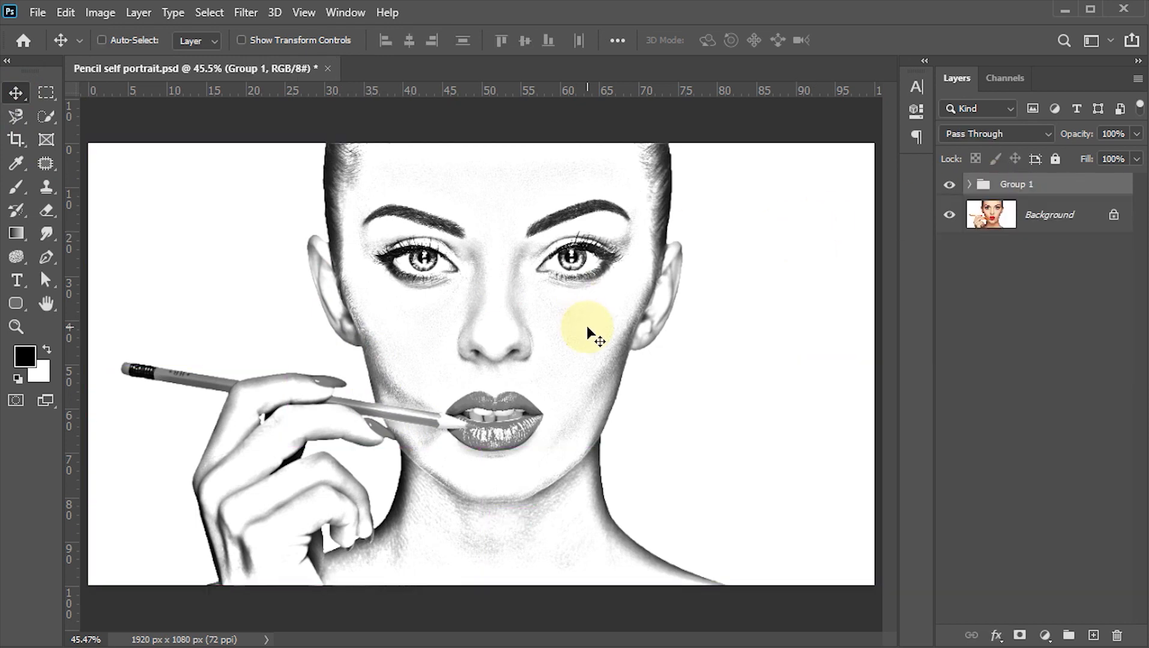
pyautogui.doubleClick(1016, 184)
pyautogui.write('Pencil')
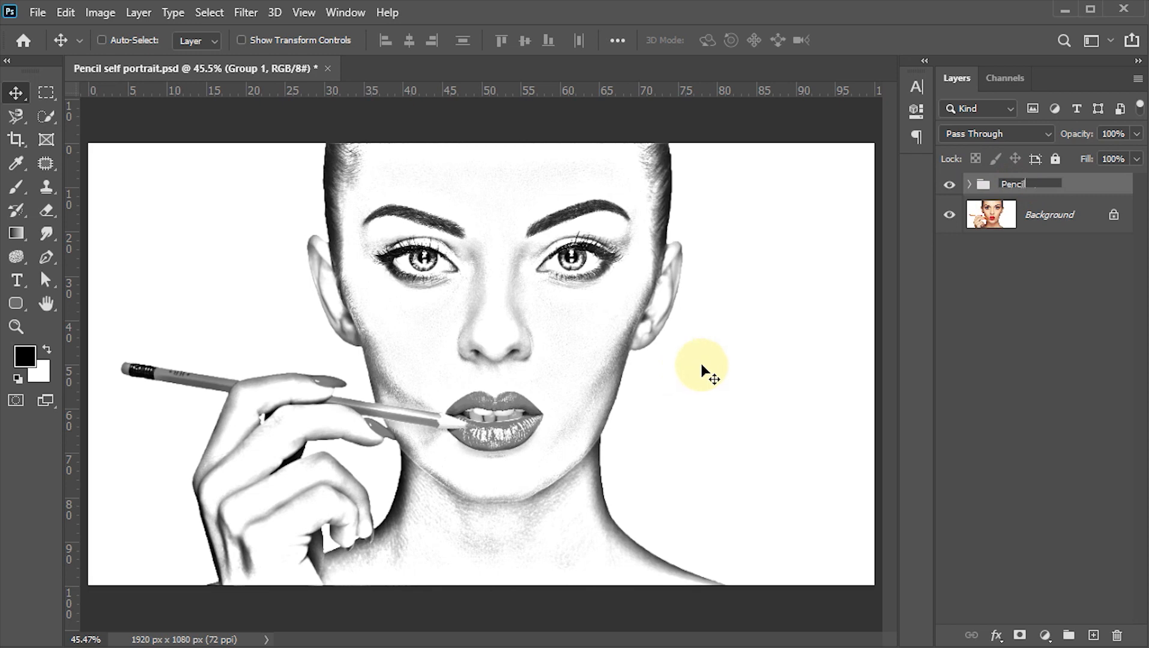
pyautogui.press('Return')
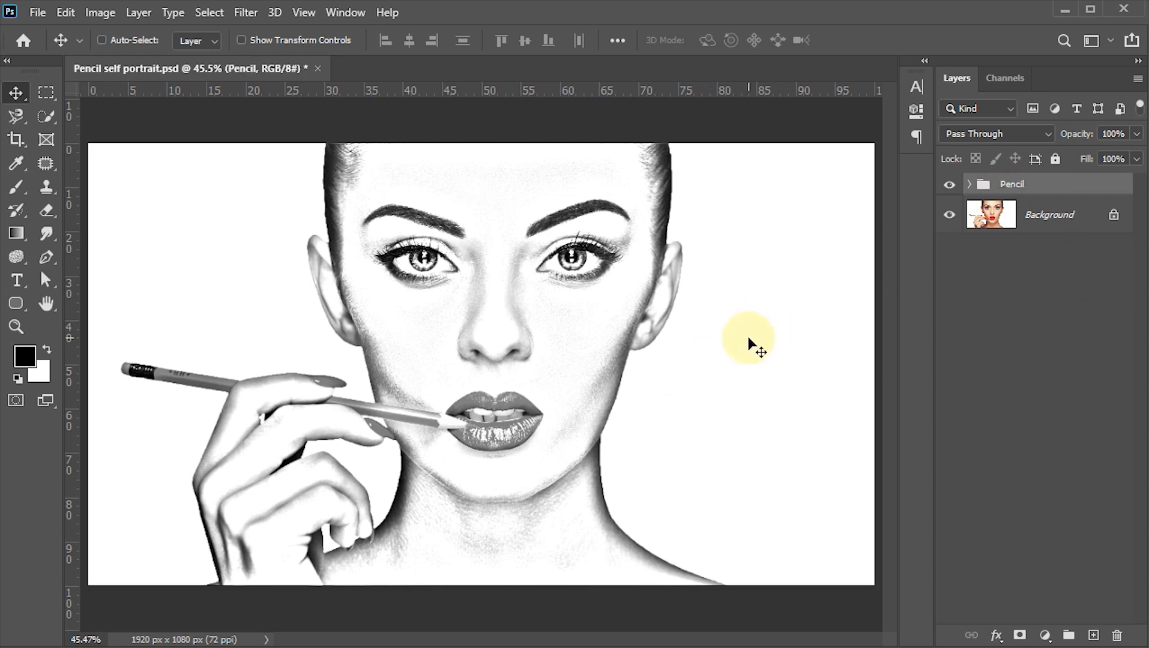
# Add a layer mask to the Pencil group and save the document
pyautogui.click(1019, 635)
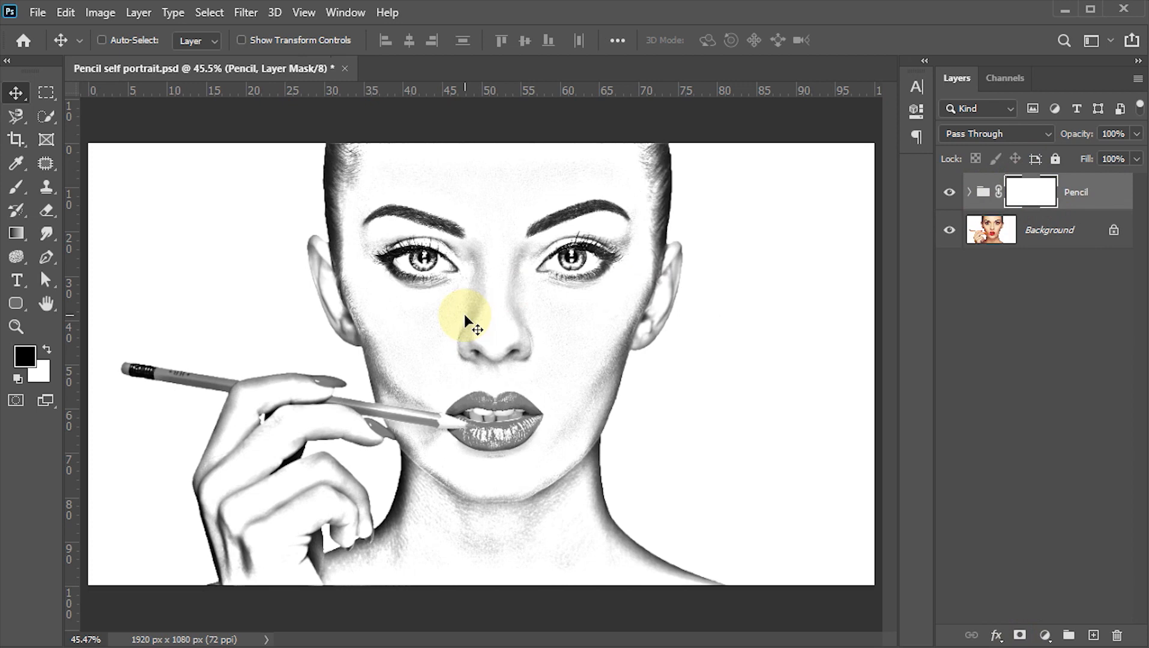
pyautogui.hotkey('ctrl', 's')
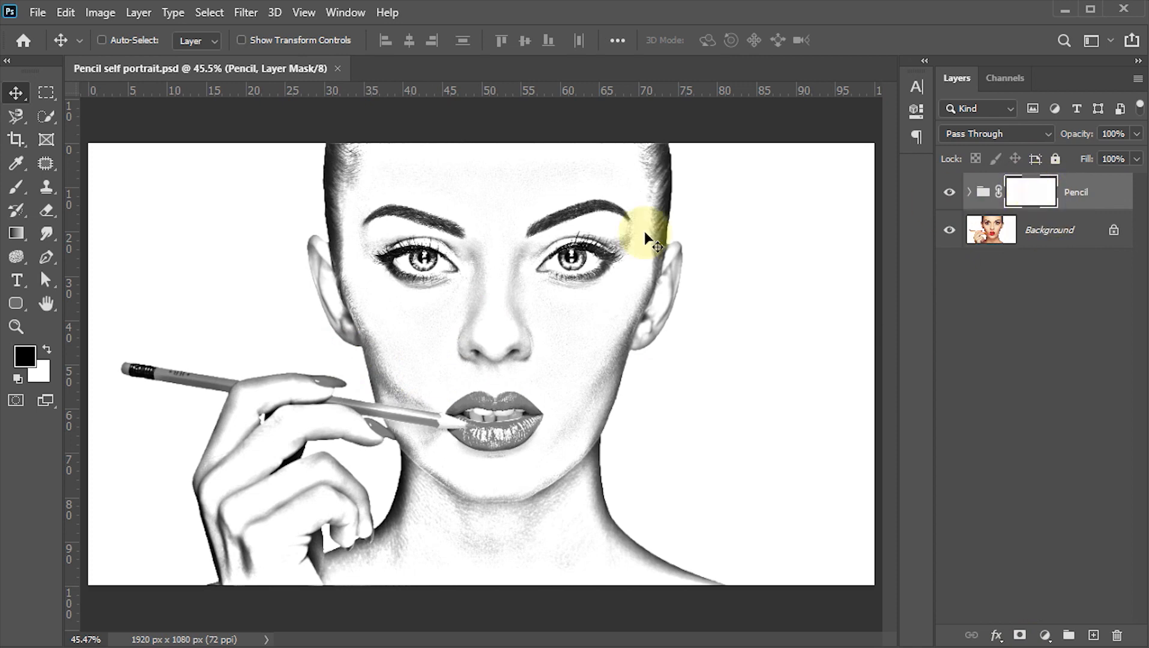
# Activate the Brush tool and find the Pencil Brushes set among the brush presets
pyautogui.press('b')
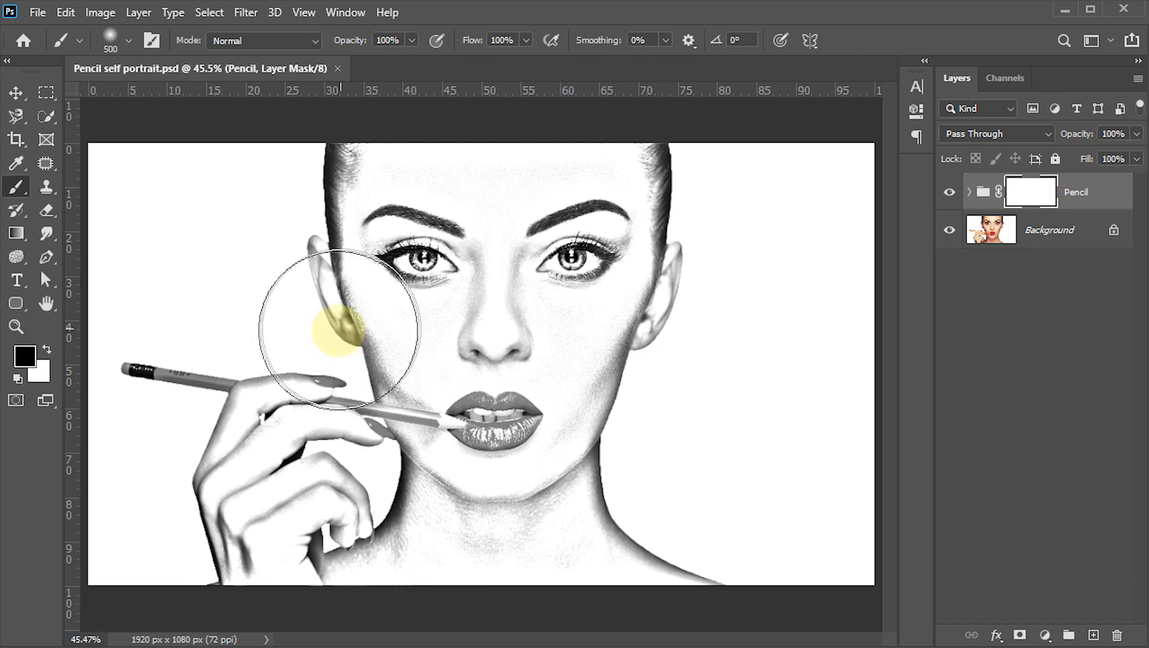
pyautogui.click(129, 41)
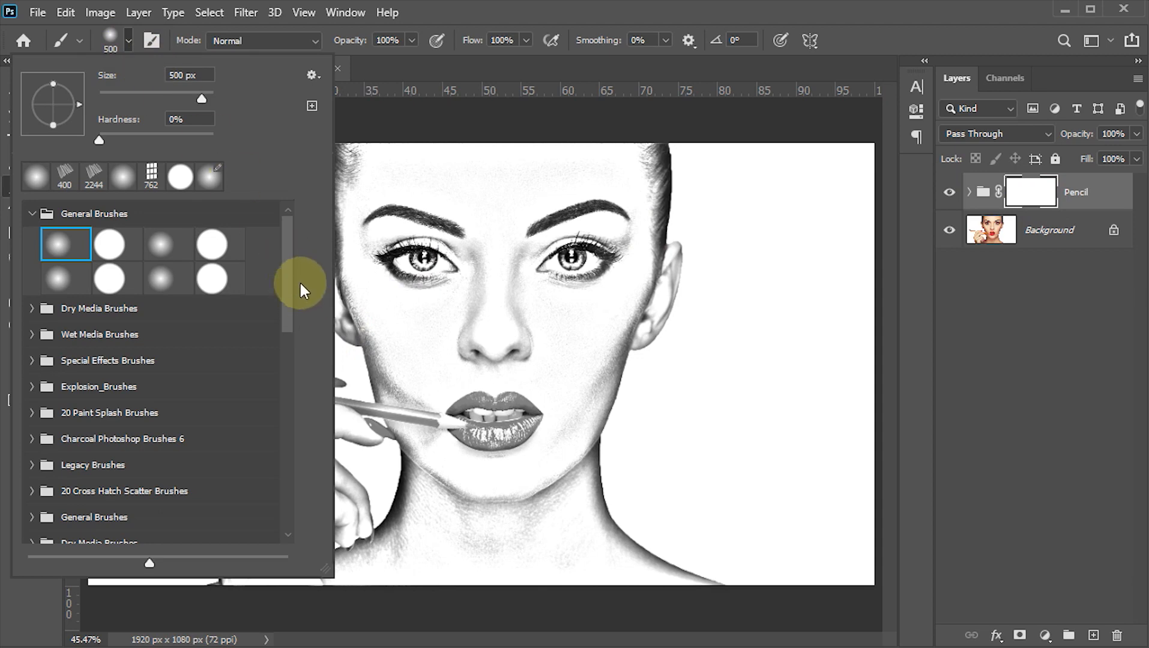
pyautogui.moveTo(288, 247); pyautogui.dragTo(293, 444)
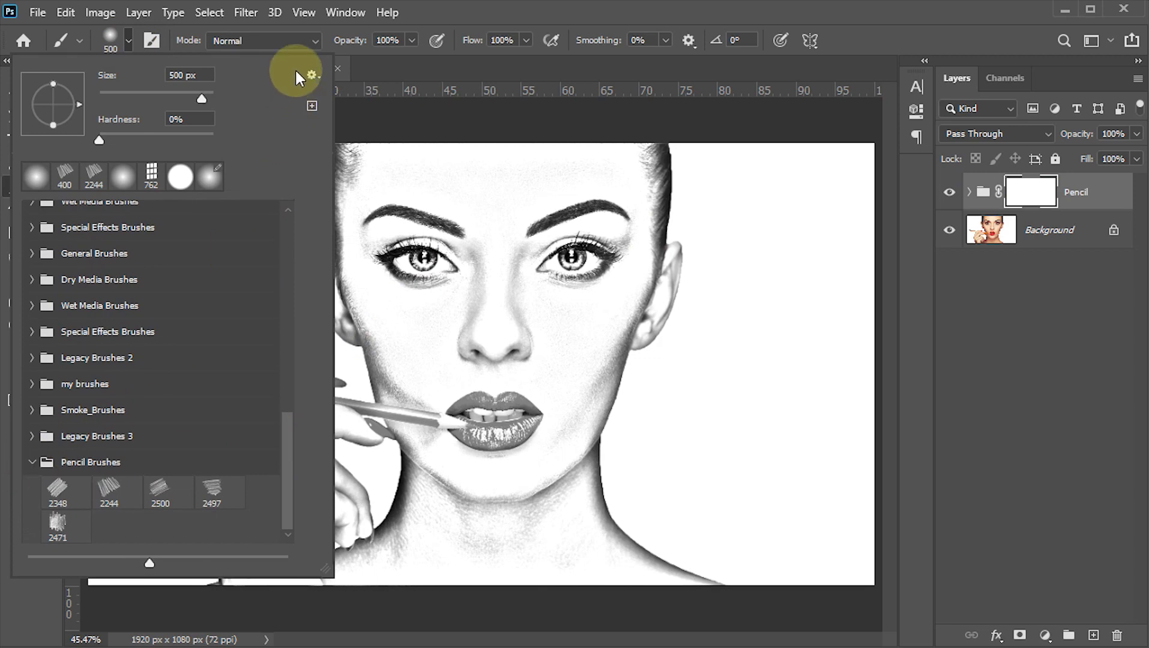
pyautogui.click(312, 76)
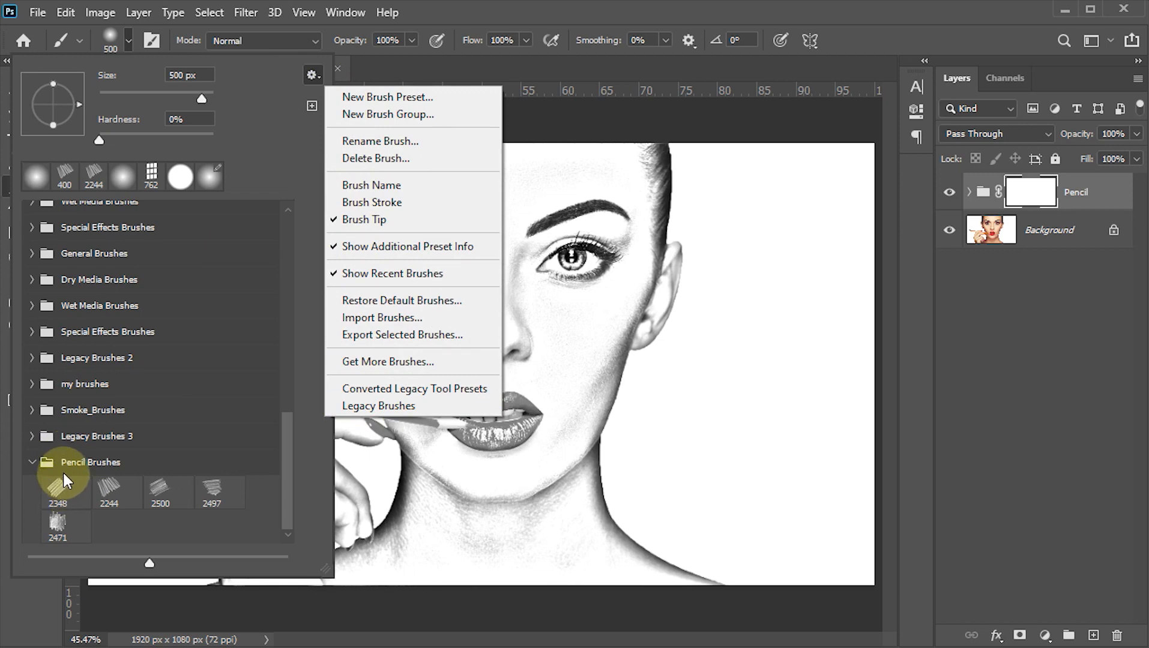
pyautogui.click(308, 75)
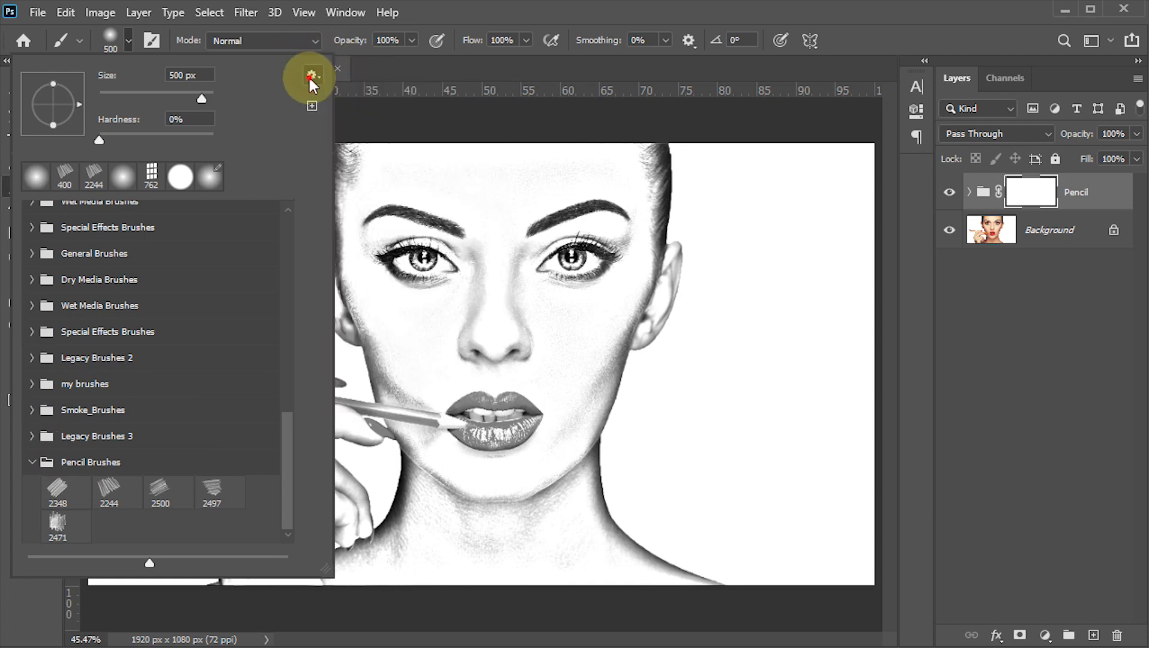
pyautogui.click(309, 75)
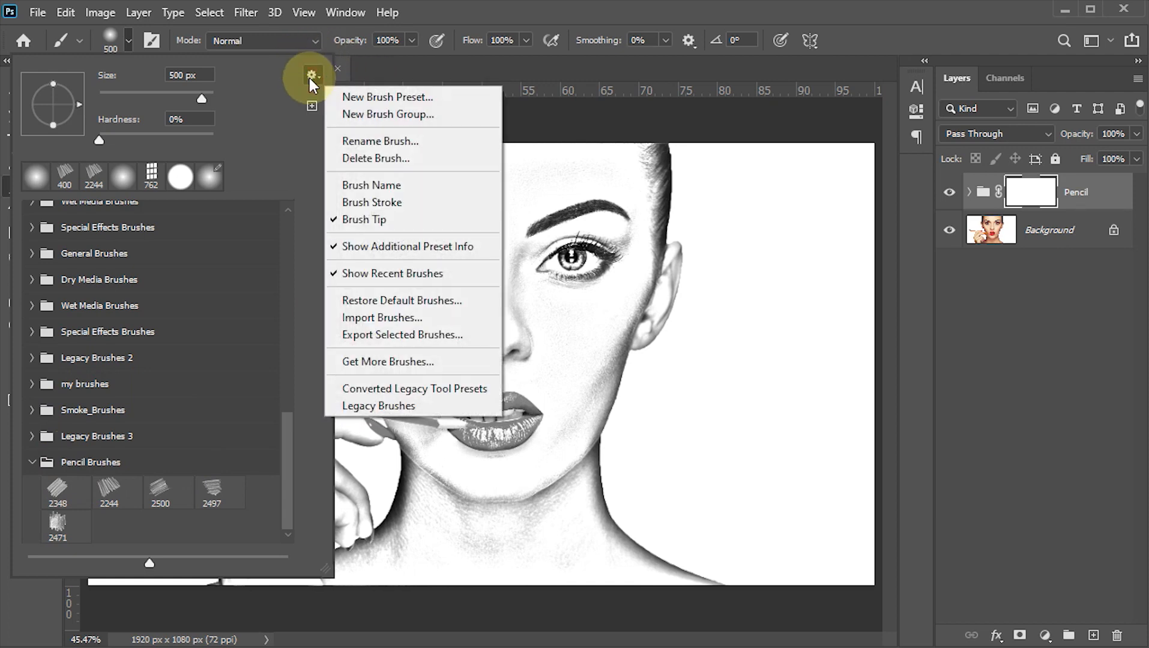
pyautogui.click(390, 316)
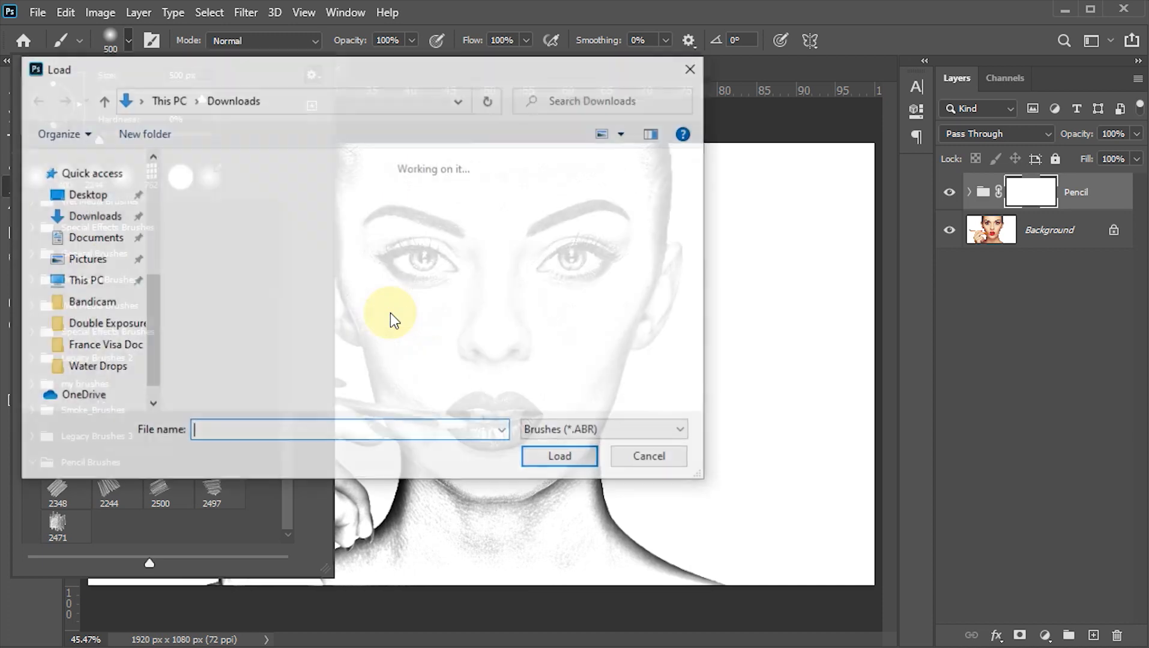
pyautogui.click(240, 288)
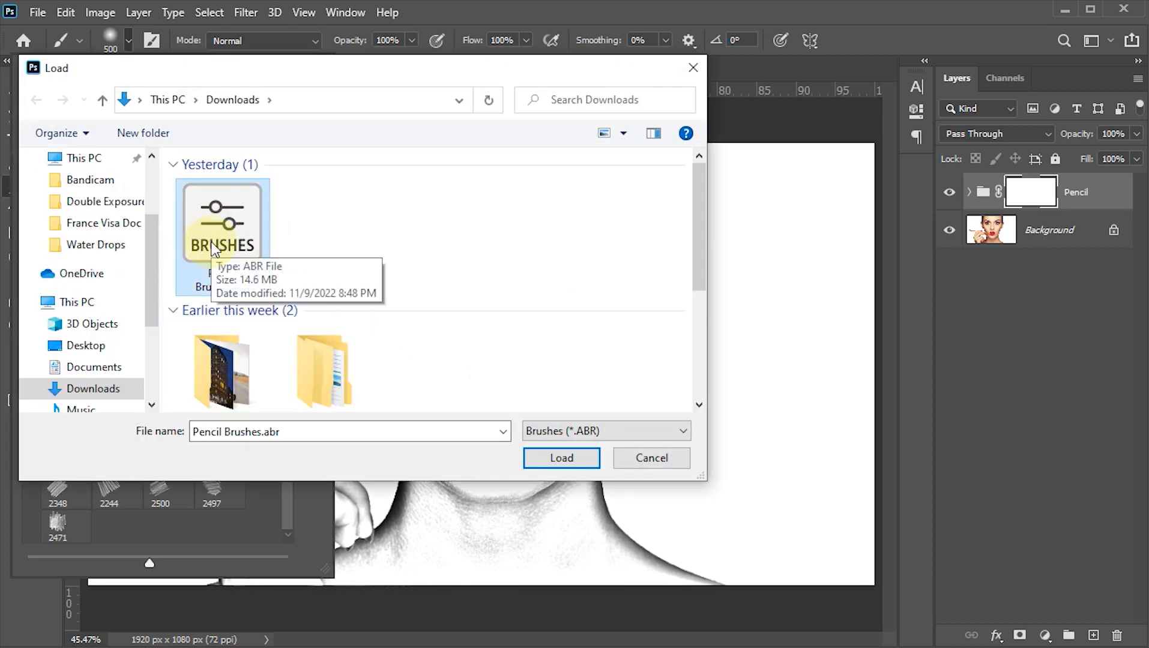
pyautogui.click(641, 461)
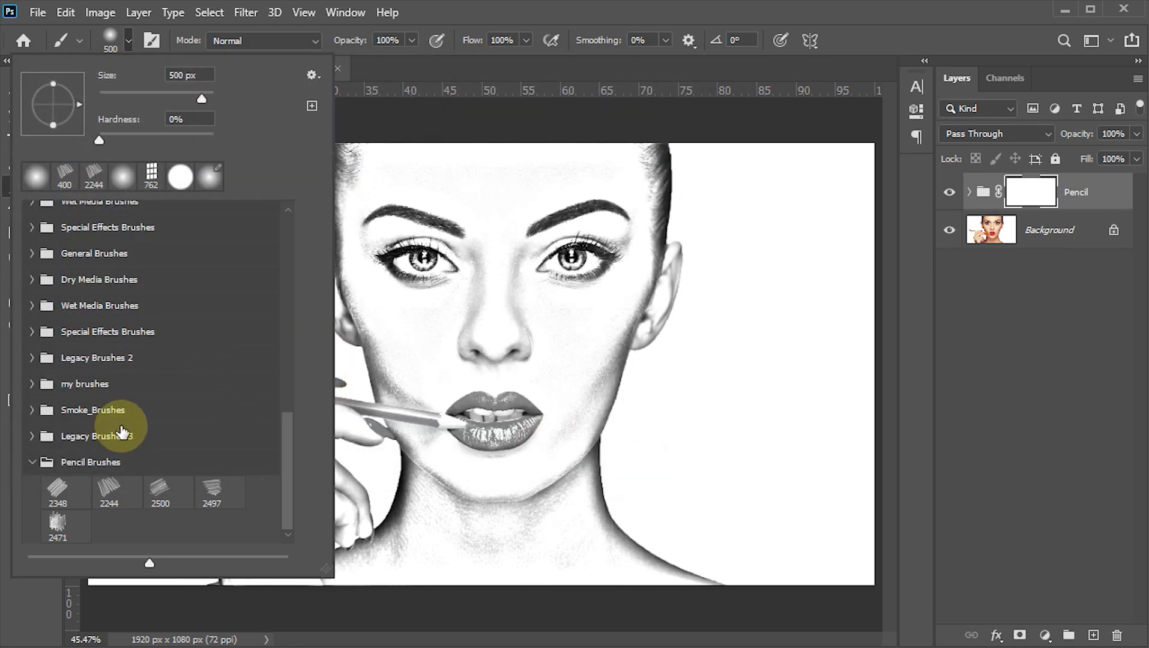
# Choose the 2244 px brush from the Pencil Brushes set and reduce its size to 500 px
pyautogui.click(109, 497)
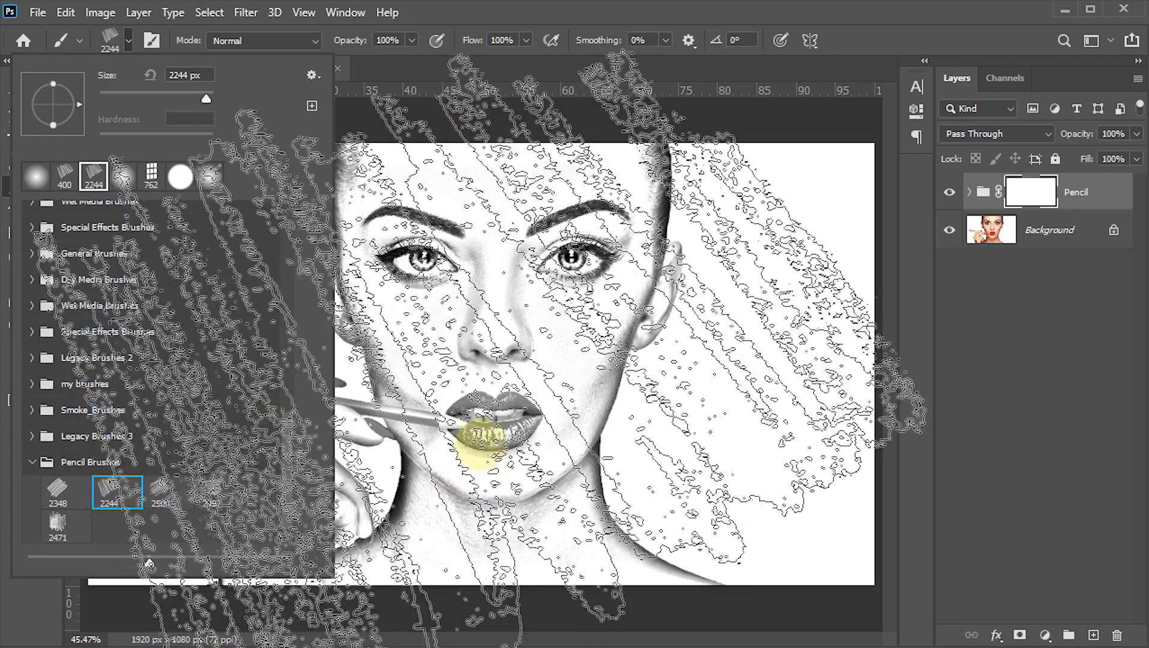
pyautogui.press('Return')
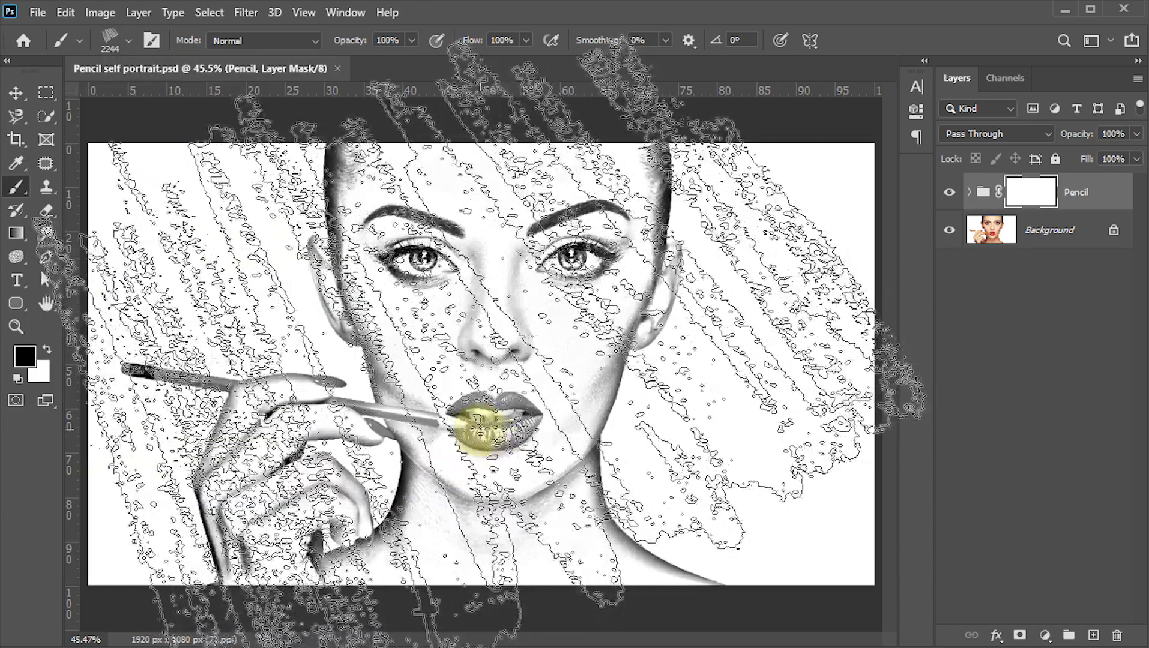
pyautogui.press('[')
pyautogui.press('[')
pyautogui.press('[')
pyautogui.press('[')
pyautogui.press('[')
pyautogui.press('[')
pyautogui.press('[')
pyautogui.press('[')
pyautogui.press('[')
pyautogui.press('[')
pyautogui.press('[')
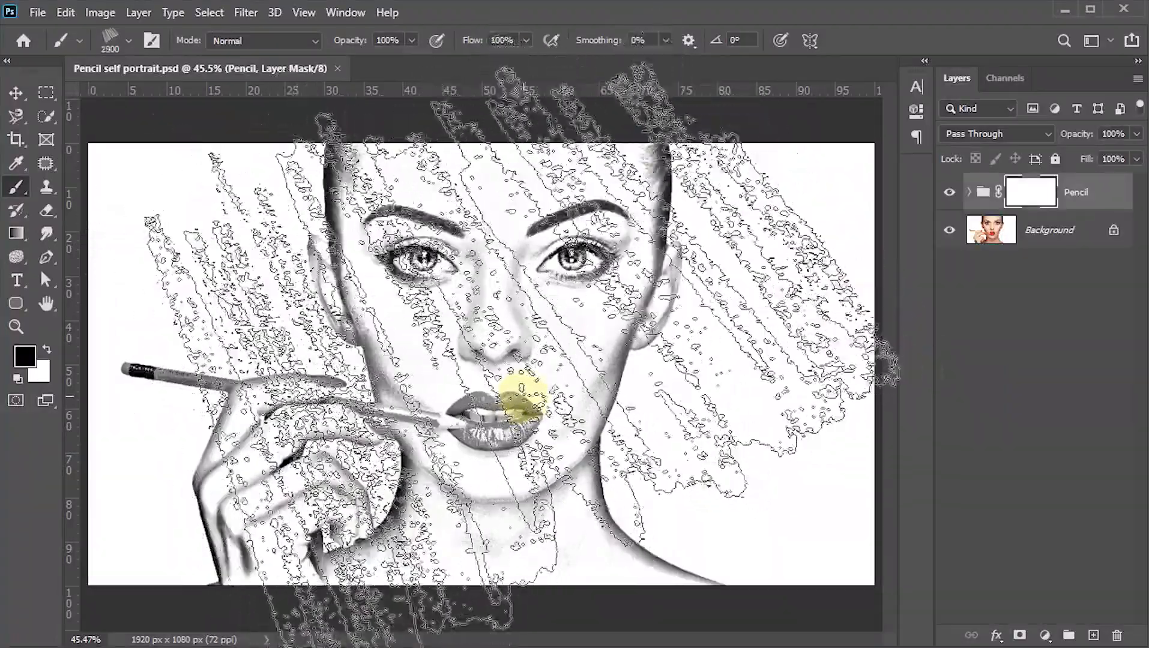
pyautogui.press('[')
pyautogui.press('[')
pyautogui.press('[')
pyautogui.press('[')
pyautogui.press('[')
pyautogui.press('[')
pyautogui.press('[')
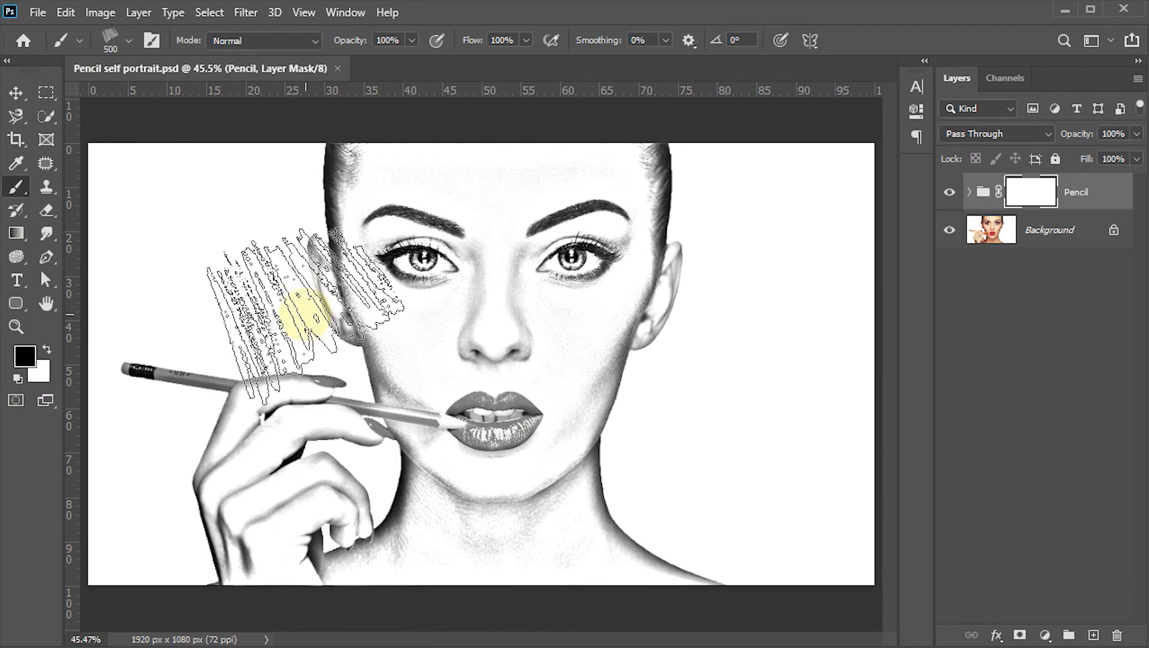
# Set the pencil brush's tip spacing to 75% in the Brush Settings
pyautogui.press('F5')
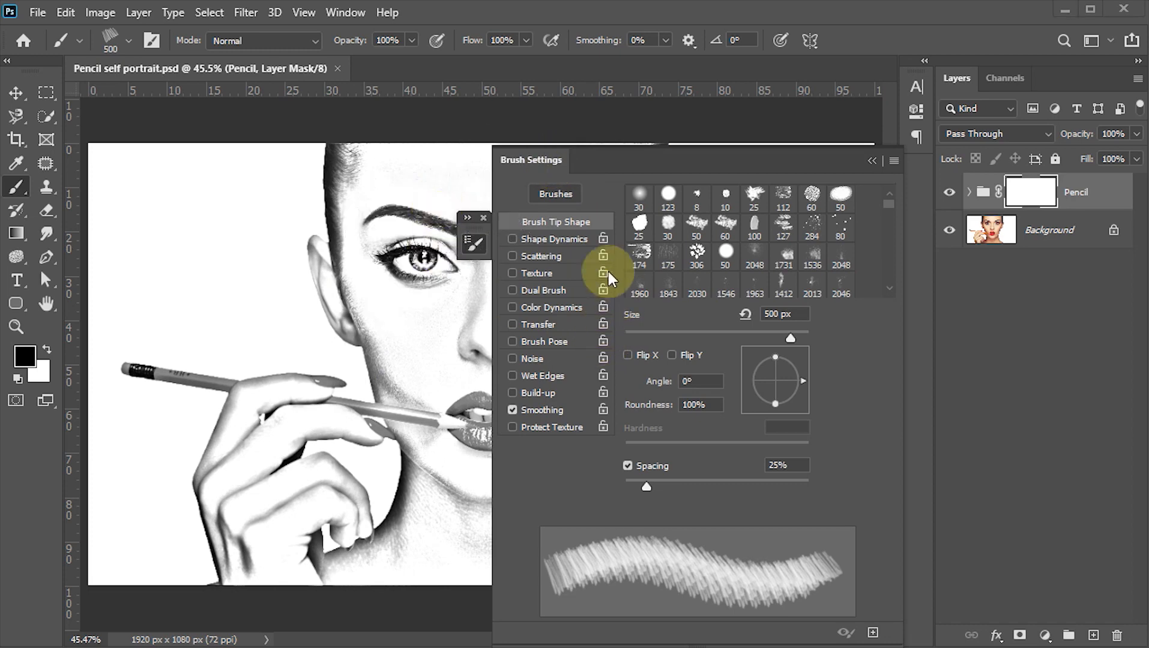
pyautogui.click(792, 466)
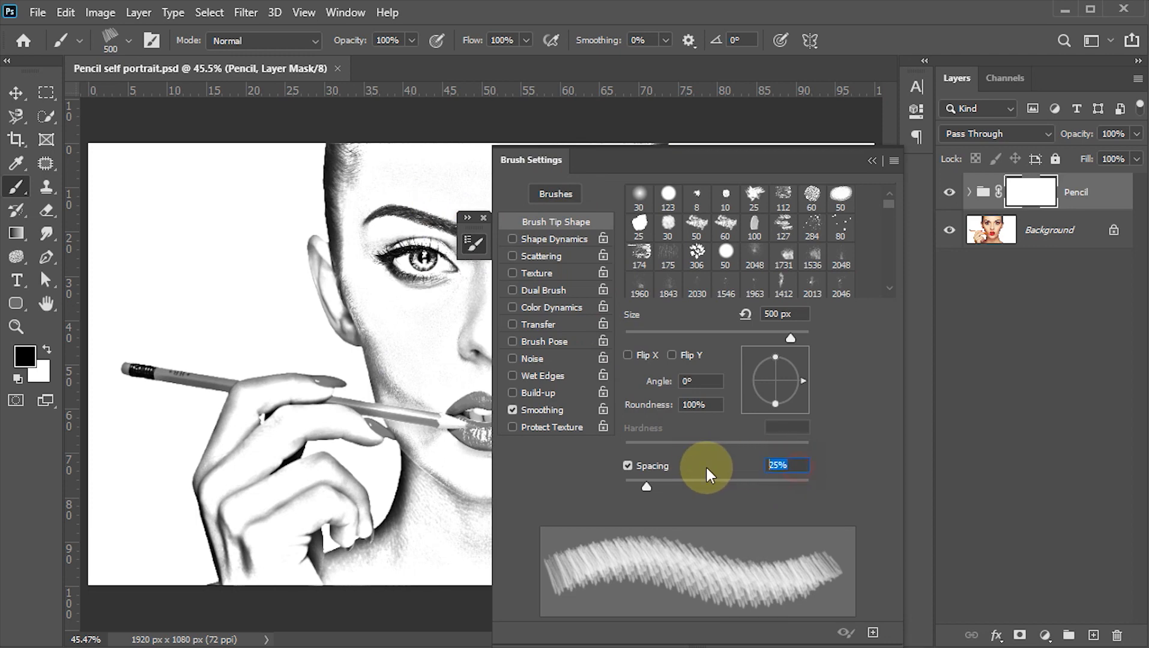
pyautogui.write('75')
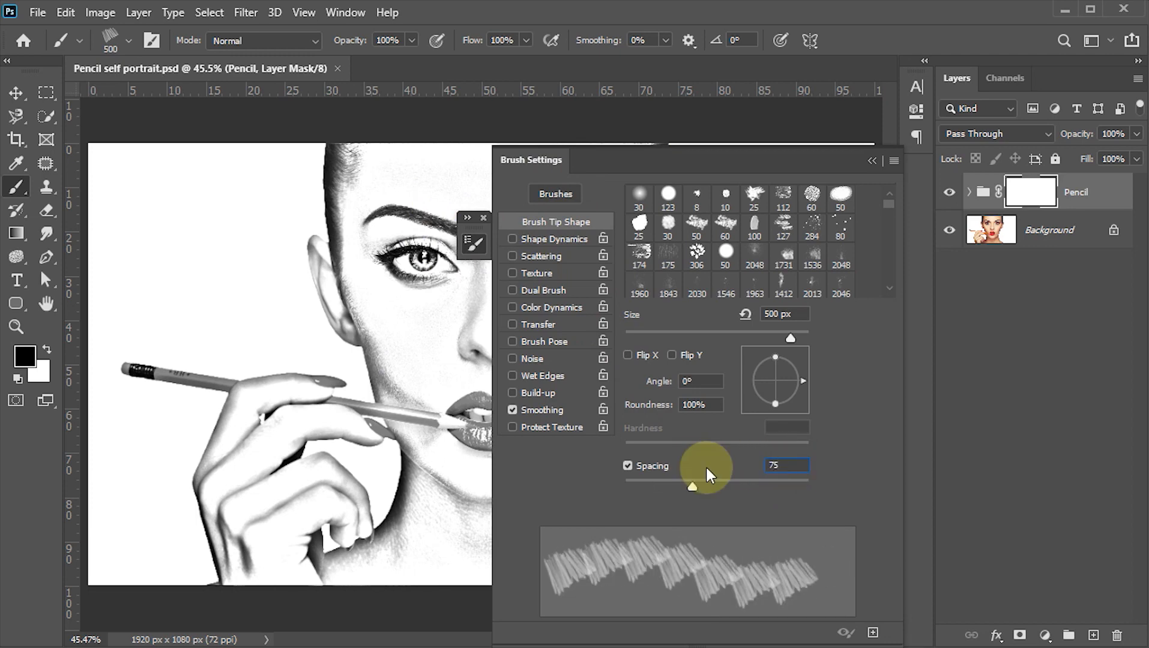
pyautogui.press('Return')
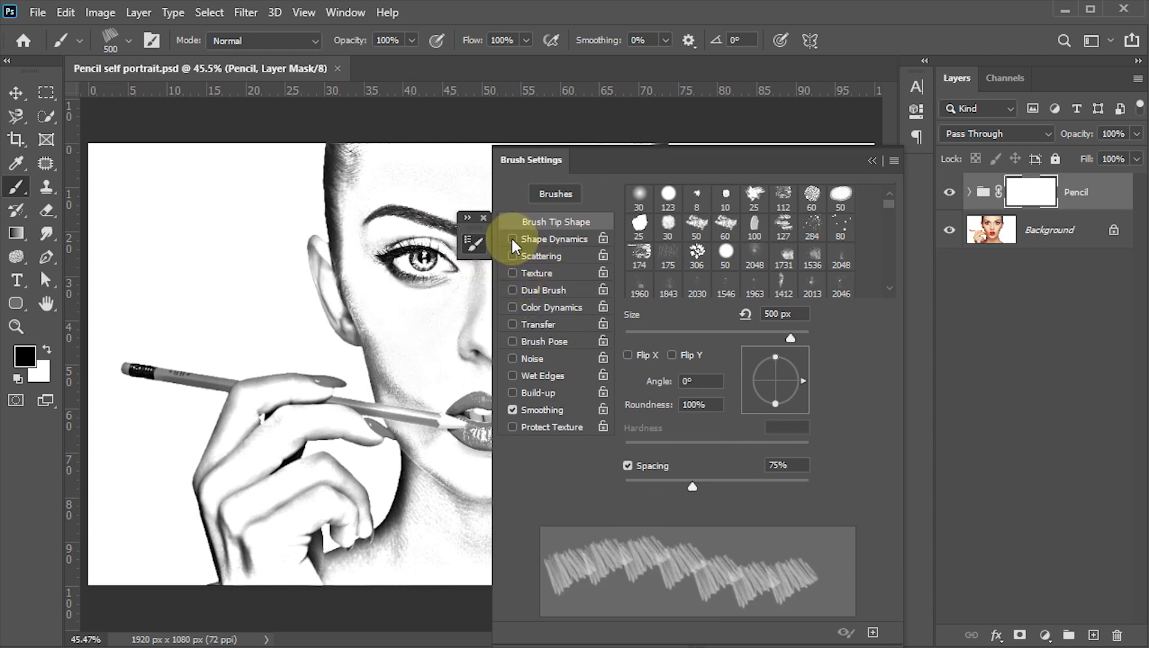
# Enable Shape Dynamics for the pencil brush with an angle jitter of 25%
pyautogui.click(544, 239)
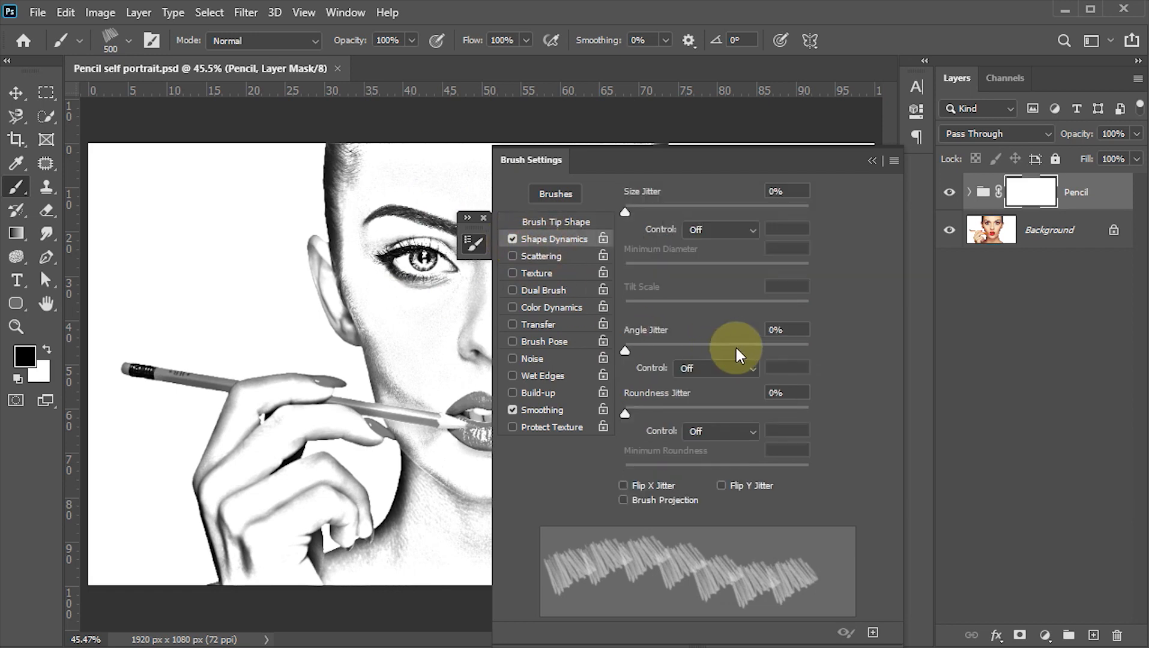
pyautogui.click(780, 330)
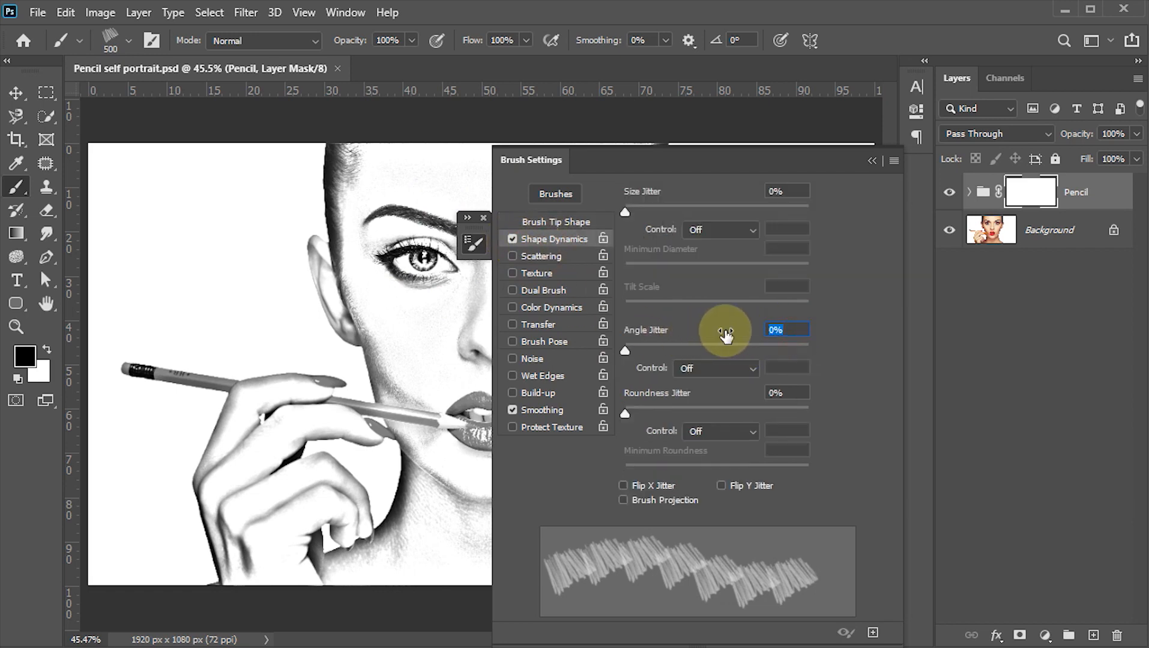
pyautogui.write('25')
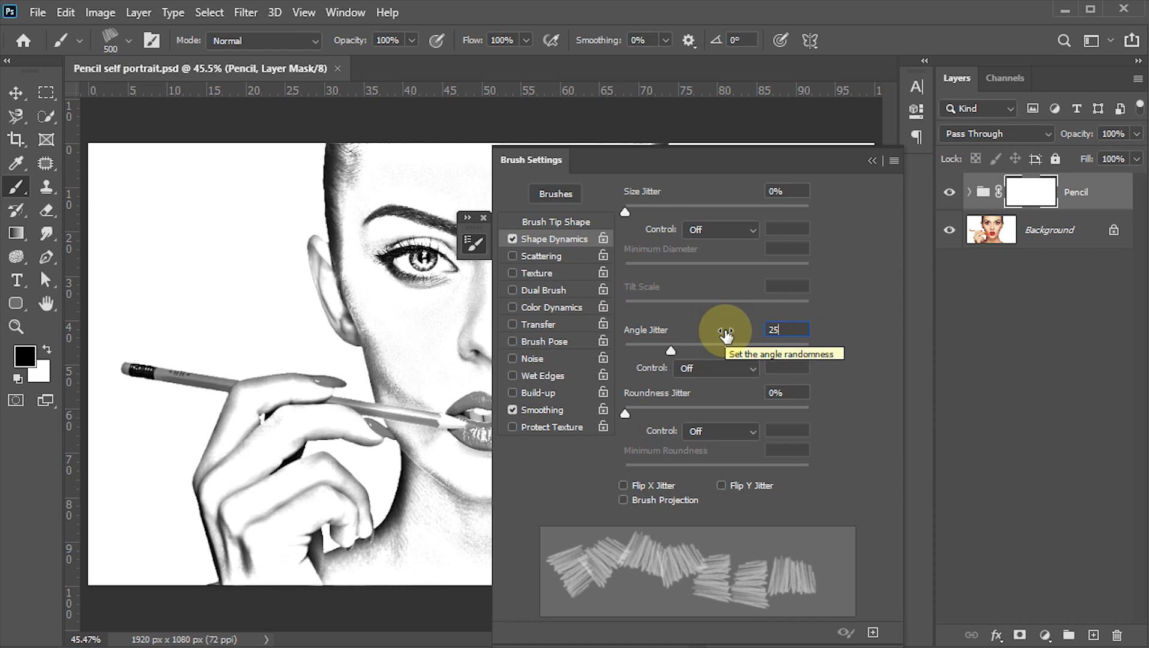
pyautogui.press('Return')
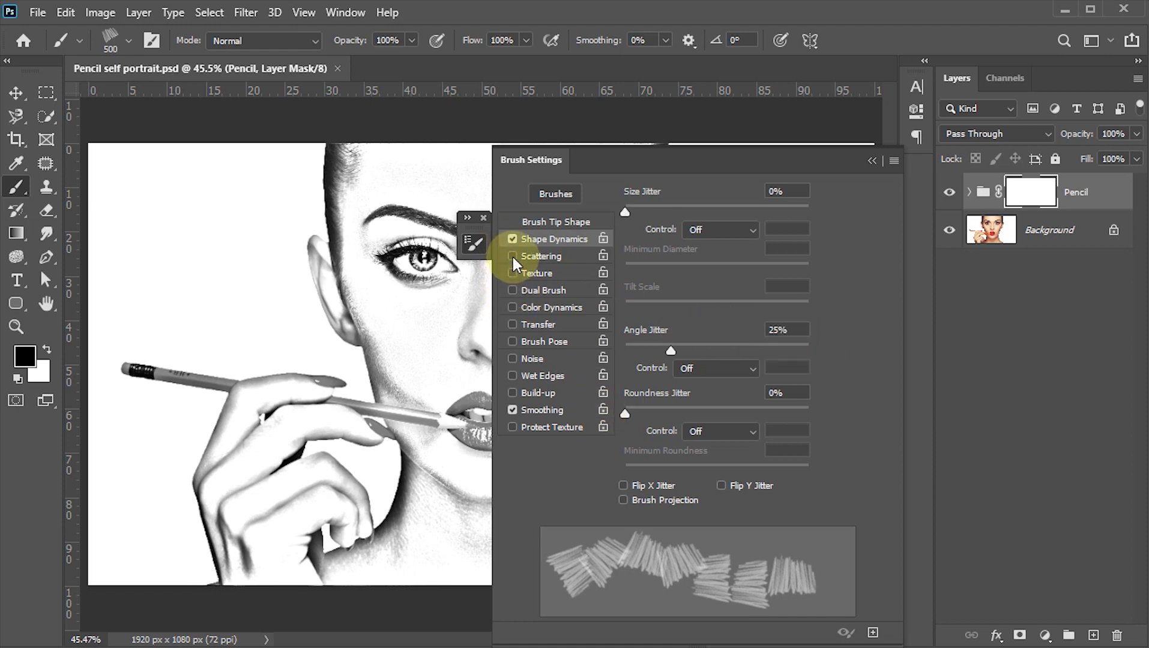
# Enable Scattering for the pencil brush with a scatter of 50% and close the Brush Settings
pyautogui.click(545, 258)
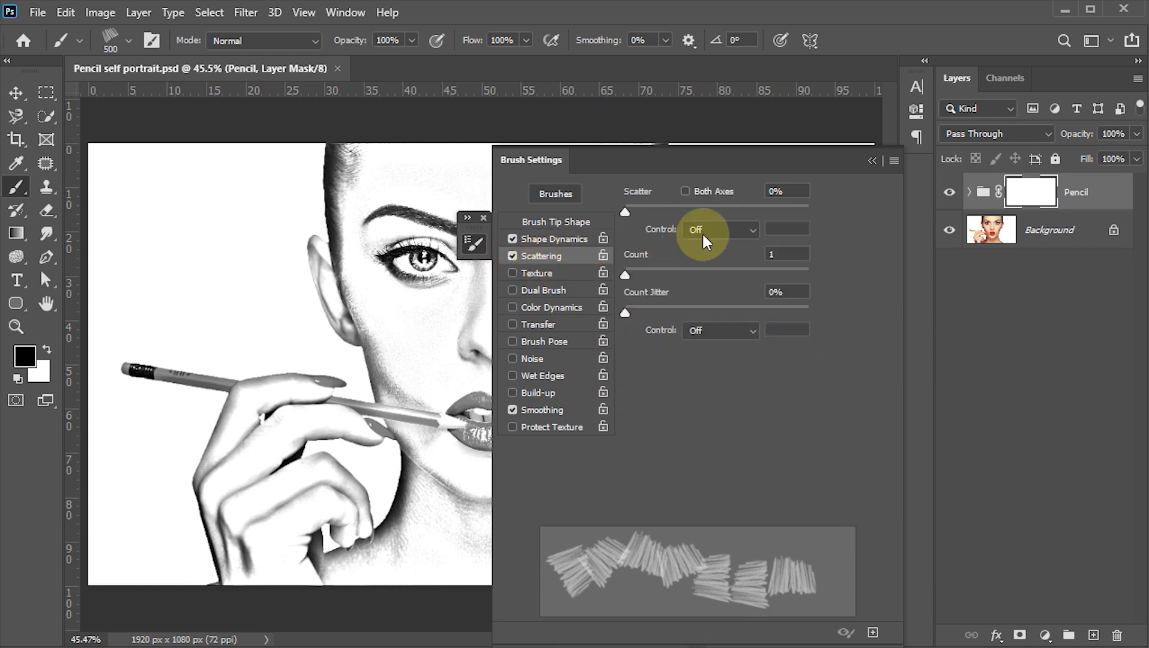
pyautogui.click(791, 192)
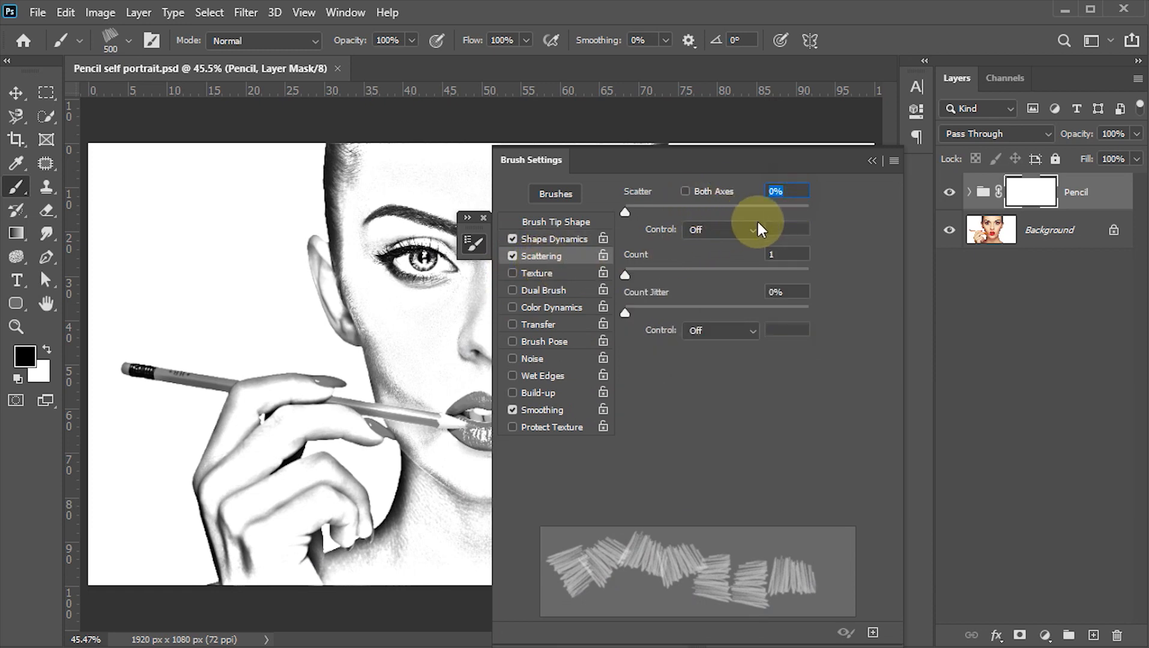
pyautogui.write('50')
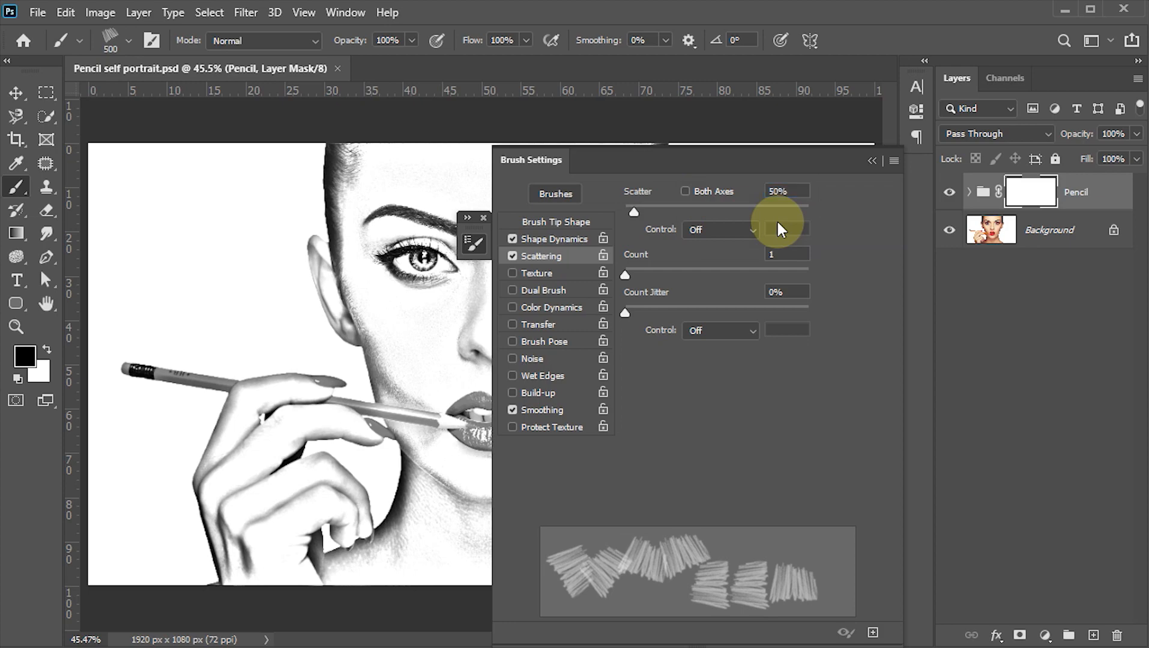
pyautogui.click(483, 217)
# Paint black with a 175 px brush on the Pencil mask over the hand, pencil, lips, neck and the half of the face nearest the hand
pyautogui.moveTo(513, 234)
pyautogui.mouseDown()
pyautogui.moveTo(500, 236)
pyautogui.moveTo(461, 312)
pyautogui.moveTo(468, 330)
pyautogui.mouseUp()
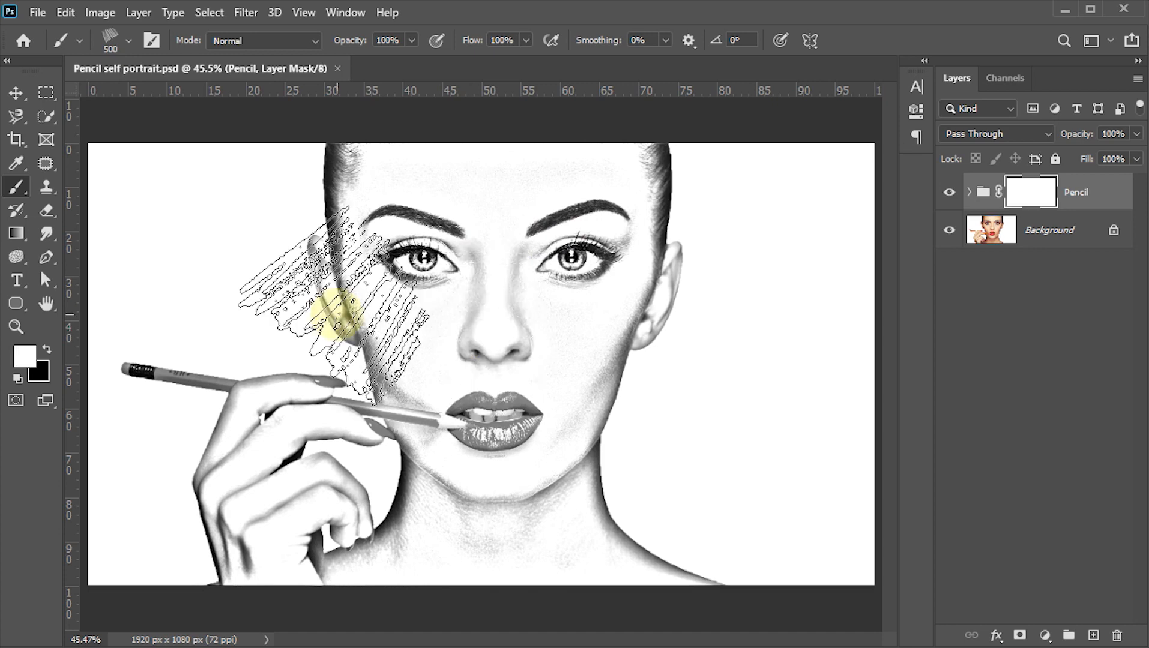
pyautogui.moveTo(335, 313); pyautogui.dragTo(340, 278)
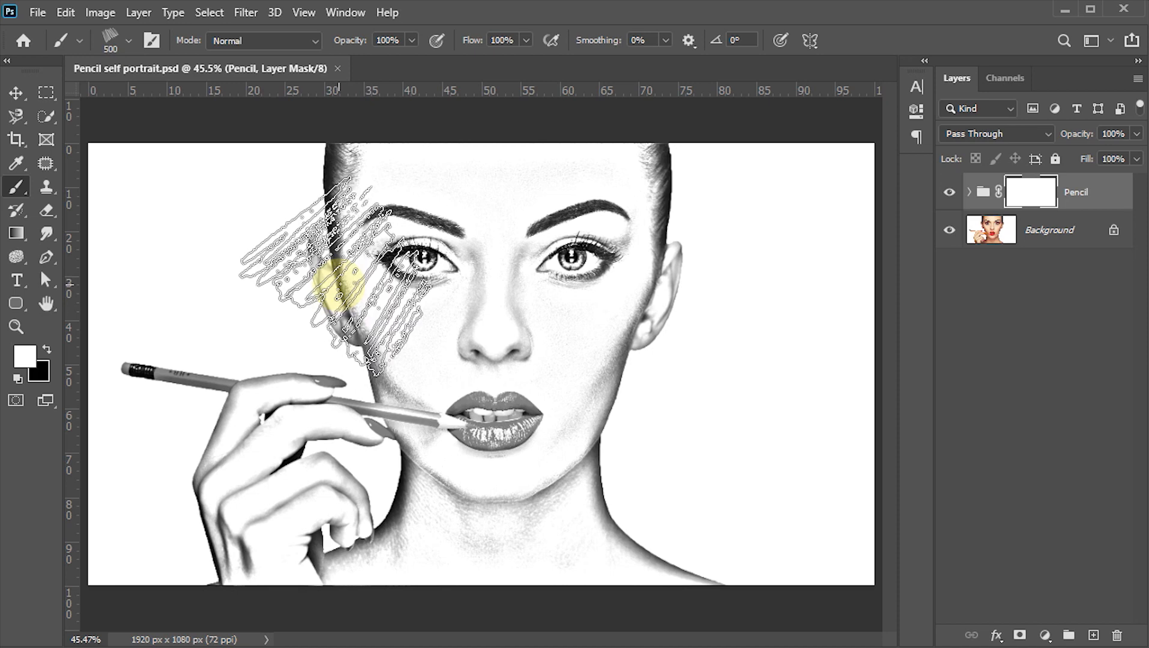
pyautogui.press('[')
pyautogui.press('[')
pyautogui.press('[')
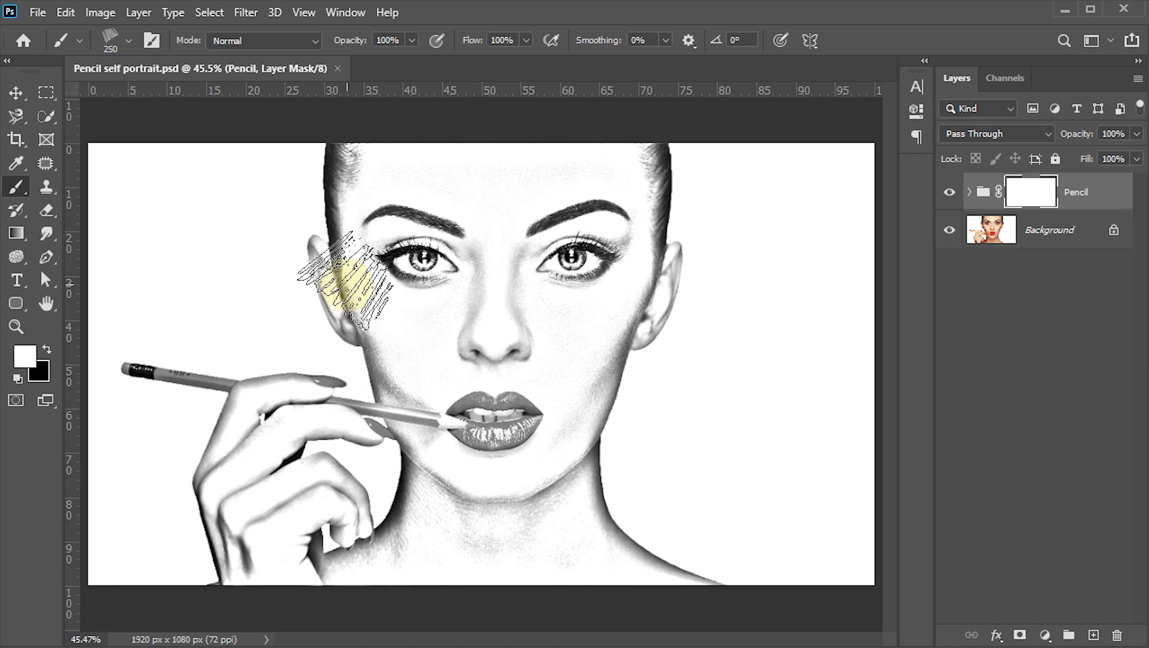
pyautogui.press('[')
pyautogui.press('[')
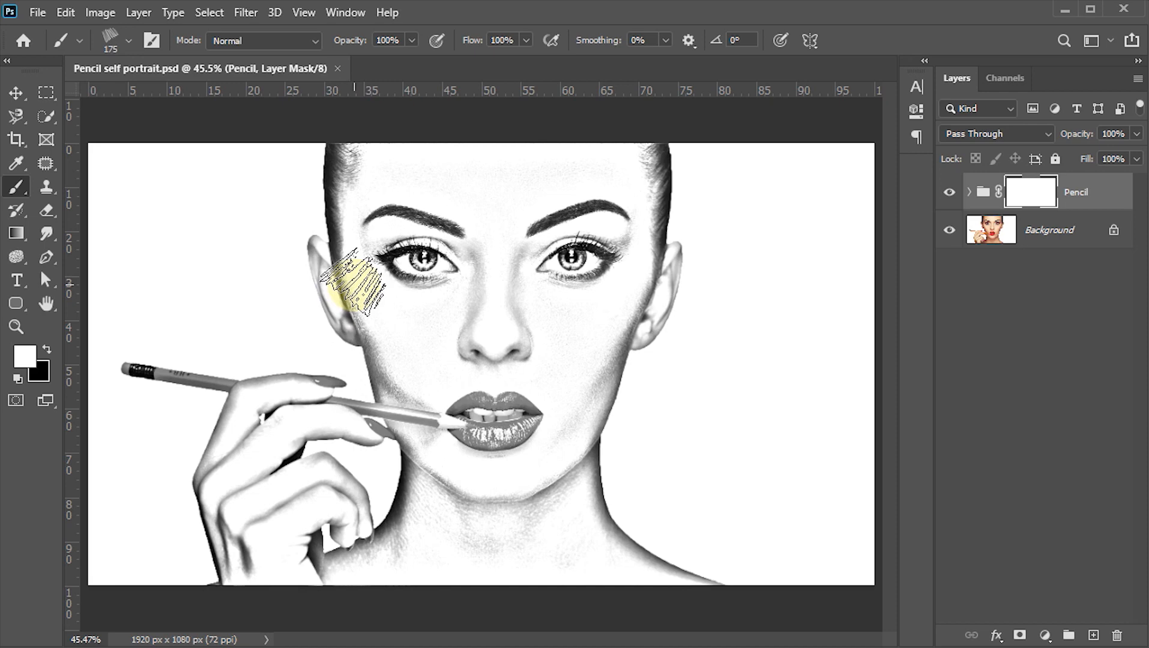
pyautogui.click(47, 350)
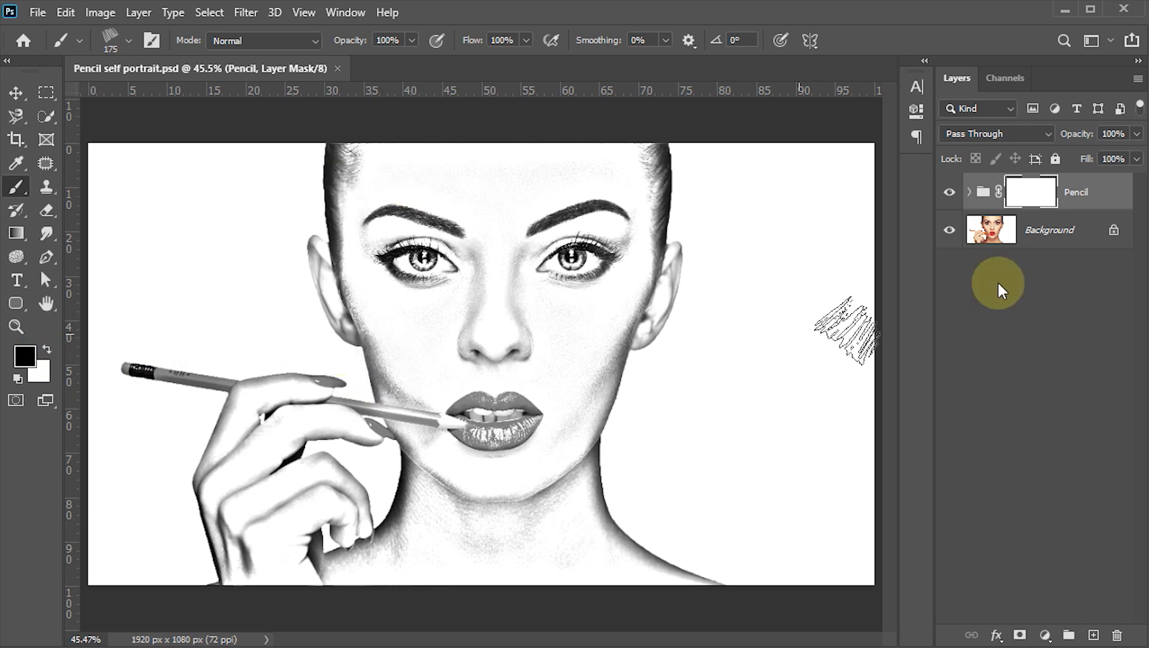
pyautogui.moveTo(366, 156)
pyautogui.mouseDown()
pyautogui.moveTo(343, 187)
pyautogui.moveTo(360, 216)
pyautogui.moveTo(358, 296)
pyautogui.moveTo(379, 339)
pyautogui.moveTo(347, 413)
pyautogui.moveTo(358, 432)
pyautogui.moveTo(288, 445)
pyautogui.moveTo(175, 413)
pyautogui.moveTo(191, 486)
pyautogui.moveTo(257, 506)
pyautogui.moveTo(228, 481)
pyautogui.moveTo(272, 476)
pyautogui.moveTo(298, 520)
pyautogui.moveTo(254, 549)
pyautogui.moveTo(224, 419)
pyautogui.moveTo(183, 401)
pyautogui.moveTo(217, 406)
pyautogui.moveTo(232, 392)
pyautogui.moveTo(150, 368)
pyautogui.moveTo(123, 412)
pyautogui.moveTo(222, 523)
pyautogui.moveTo(276, 551)
pyautogui.moveTo(296, 578)
pyautogui.moveTo(246, 549)
pyautogui.moveTo(233, 559)
pyautogui.moveTo(277, 586)
pyautogui.moveTo(347, 464)
pyautogui.moveTo(362, 565)
pyautogui.moveTo(367, 460)
pyautogui.moveTo(379, 460)
pyautogui.moveTo(424, 514)
pyautogui.moveTo(409, 584)
pyautogui.moveTo(405, 487)
pyautogui.moveTo(416, 550)
pyautogui.moveTo(393, 257)
pyautogui.moveTo(432, 190)
pyautogui.moveTo(436, 154)
pyautogui.moveTo(397, 132)
pyautogui.moveTo(409, 222)
pyautogui.moveTo(452, 248)
pyautogui.moveTo(424, 312)
pyautogui.moveTo(450, 390)
pyautogui.moveTo(449, 544)
pyautogui.moveTo(433, 562)
pyautogui.moveTo(458, 442)
pyautogui.moveTo(497, 424)
pyautogui.moveTo(489, 417)
pyautogui.moveTo(473, 440)
pyautogui.moveTo(471, 413)
pyautogui.moveTo(393, 581)
pyautogui.moveTo(345, 567)
pyautogui.moveTo(351, 578)
pyautogui.moveTo(441, 580)
pyautogui.moveTo(474, 543)
pyautogui.moveTo(598, 549)
pyautogui.moveTo(598, 533)
pyautogui.moveTo(654, 526)
pyautogui.moveTo(518, 515)
pyautogui.mouseUp()
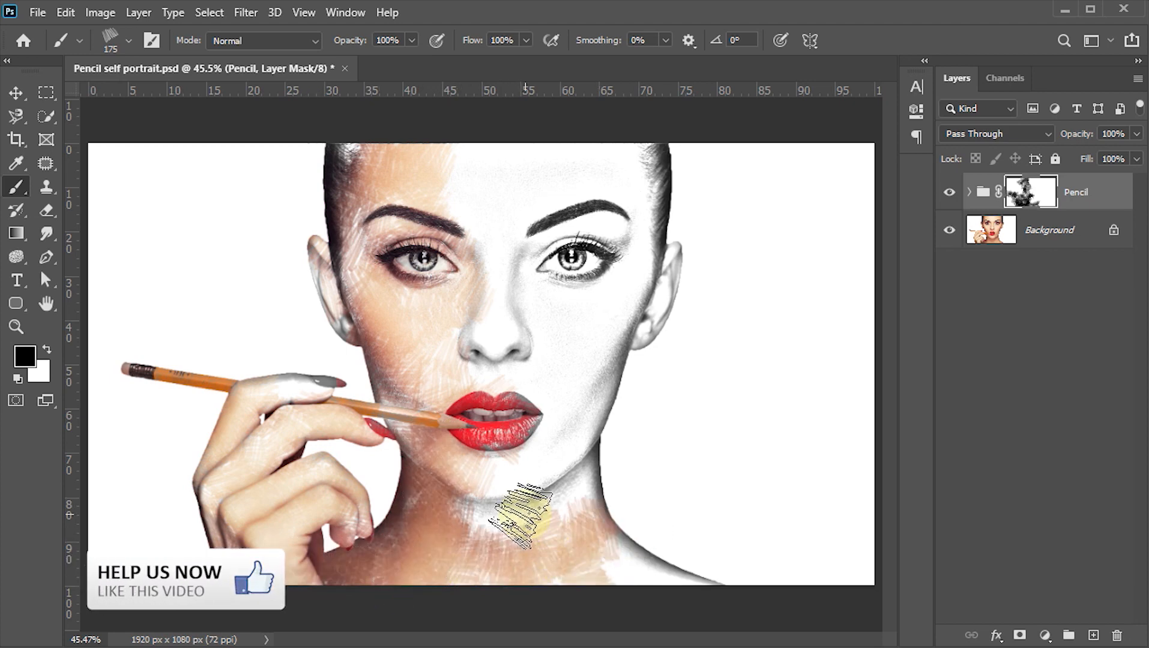
# Paint white on the Pencil mask over the neck's far side, and more black over the coloured half of the face
pyautogui.press('x')
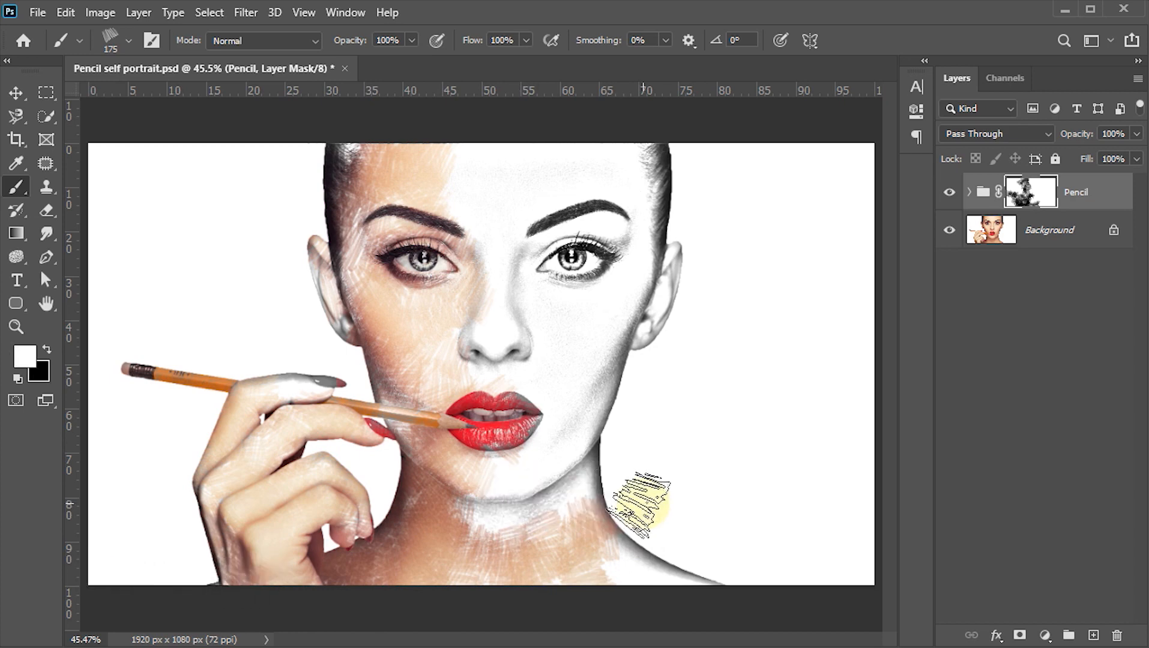
pyautogui.moveTo(612, 473)
pyautogui.mouseDown()
pyautogui.moveTo(647, 576)
pyautogui.moveTo(588, 507)
pyautogui.moveTo(569, 531)
pyautogui.moveTo(546, 534)
pyautogui.moveTo(568, 551)
pyautogui.moveTo(575, 591)
pyautogui.moveTo(526, 531)
pyautogui.moveTo(536, 487)
pyautogui.mouseUp()
pyautogui.press('x')
pyautogui.moveTo(372, 270)
pyautogui.mouseDown()
pyautogui.moveTo(398, 186)
pyautogui.moveTo(302, 256)
pyautogui.moveTo(471, 198)
pyautogui.moveTo(414, 456)
pyautogui.moveTo(408, 378)
pyautogui.moveTo(451, 300)
pyautogui.moveTo(525, 300)
pyautogui.moveTo(543, 321)
pyautogui.moveTo(475, 384)
pyautogui.moveTo(536, 548)
pyautogui.moveTo(423, 385)
pyautogui.moveTo(271, 606)
pyautogui.moveTo(462, 468)
pyautogui.moveTo(450, 458)
pyautogui.moveTo(536, 523)
pyautogui.moveTo(416, 569)
pyautogui.moveTo(460, 435)
pyautogui.moveTo(363, 360)
pyautogui.moveTo(432, 453)
pyautogui.moveTo(468, 444)
pyautogui.moveTo(718, 147)
pyautogui.moveTo(667, 281)
pyautogui.moveTo(677, 183)
pyautogui.moveTo(678, 270)
pyautogui.moveTo(633, 337)
pyautogui.mouseUp()
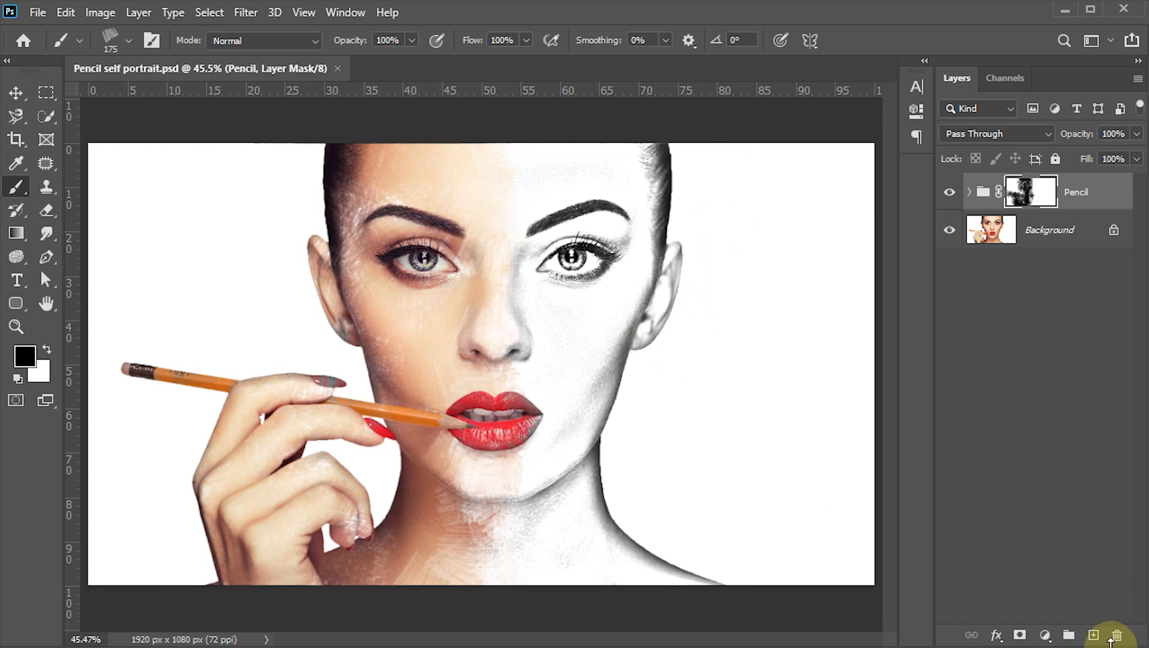
# Add a new empty layer above the Pencil group for hand-drawn sketch lines
pyautogui.click(1093, 637)
pyautogui.press('x')
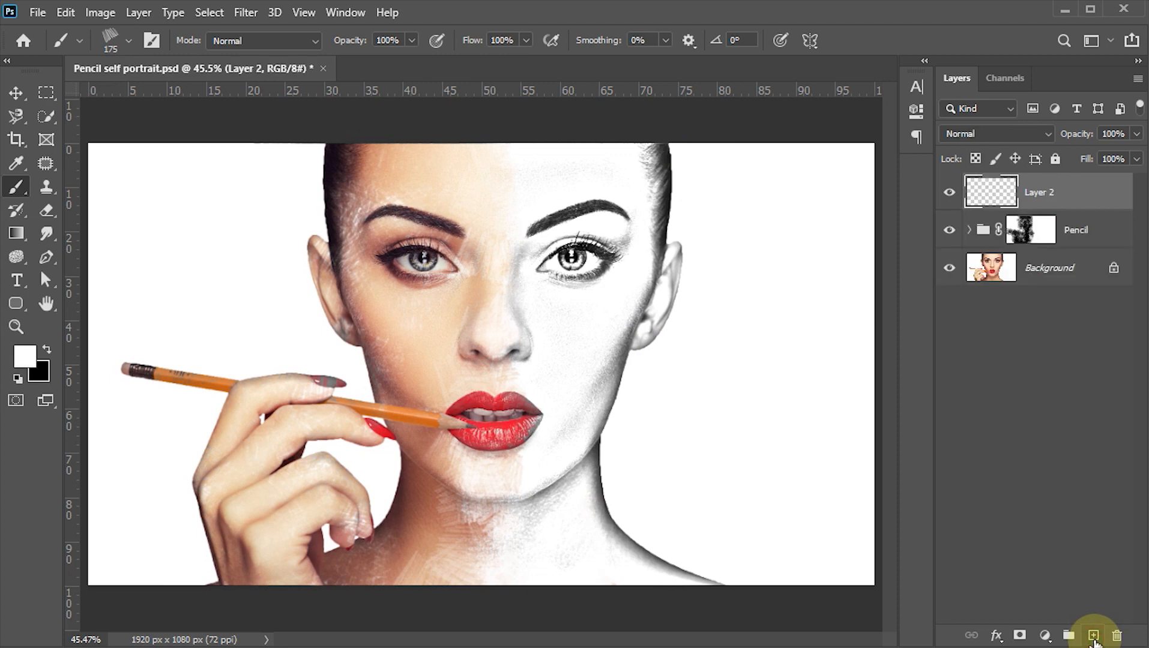
pyautogui.moveTo(424, 456)
pyautogui.mouseDown()
pyautogui.moveTo(462, 474)
pyautogui.moveTo(384, 420)
pyautogui.moveTo(270, 375)
pyautogui.mouseUp()
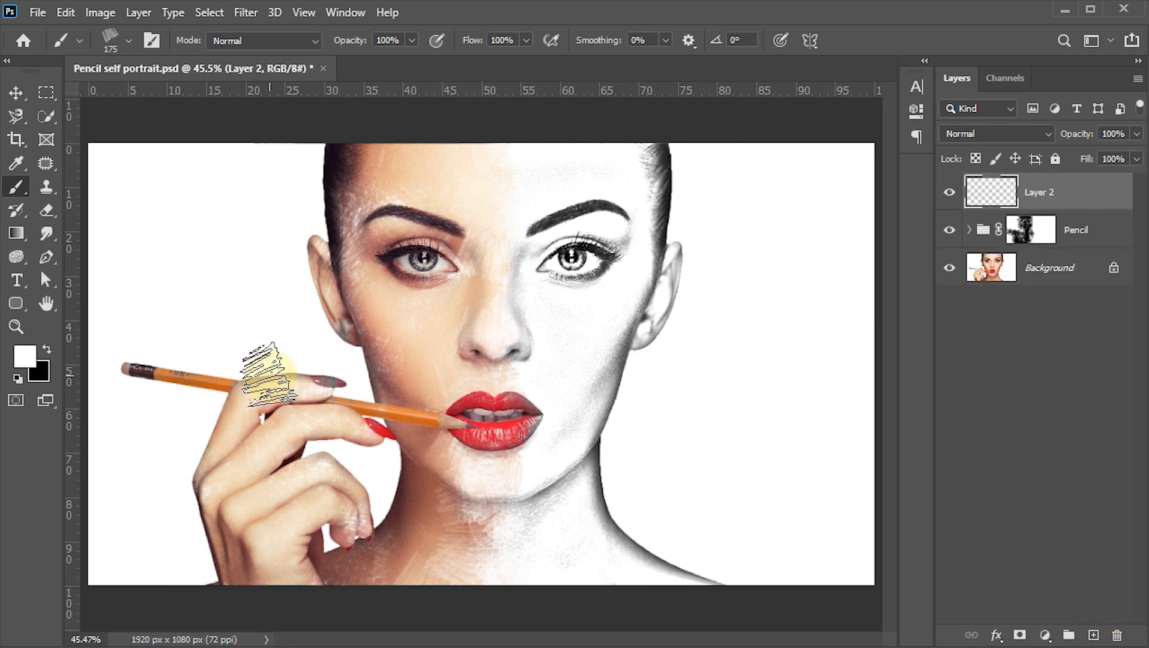
# Switch the brush to the soft round preset with a size of 2 px, 100% hardness and 45% opacity
pyautogui.click(128, 41)
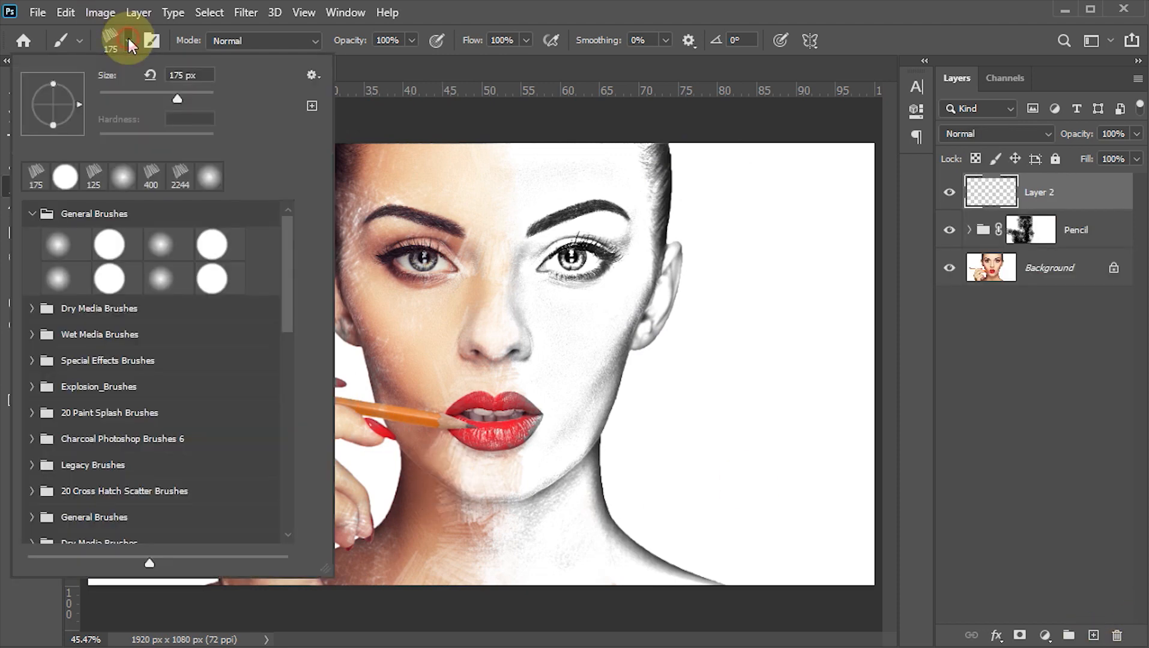
pyautogui.click(57, 246)
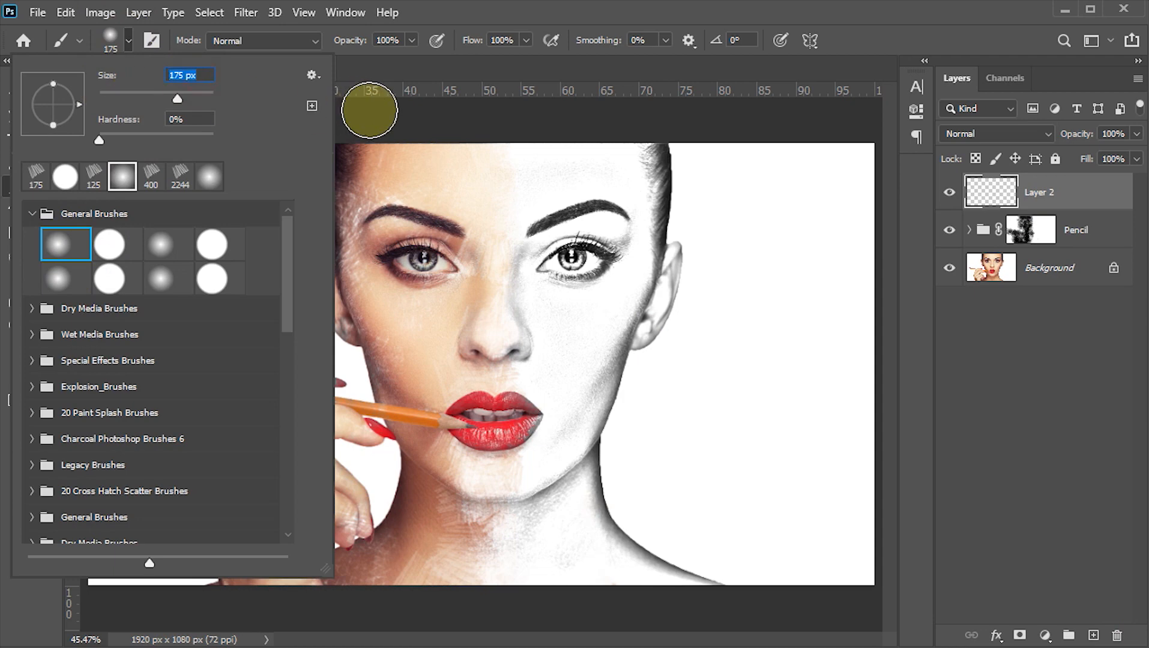
pyautogui.write('2')
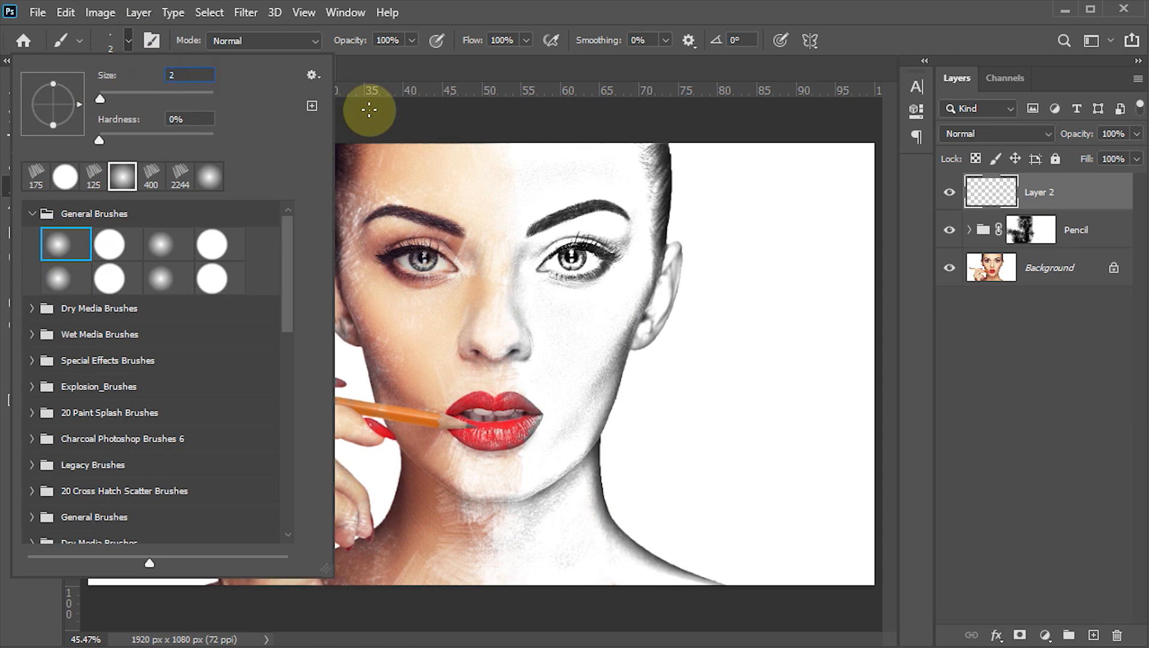
pyautogui.click(204, 117)
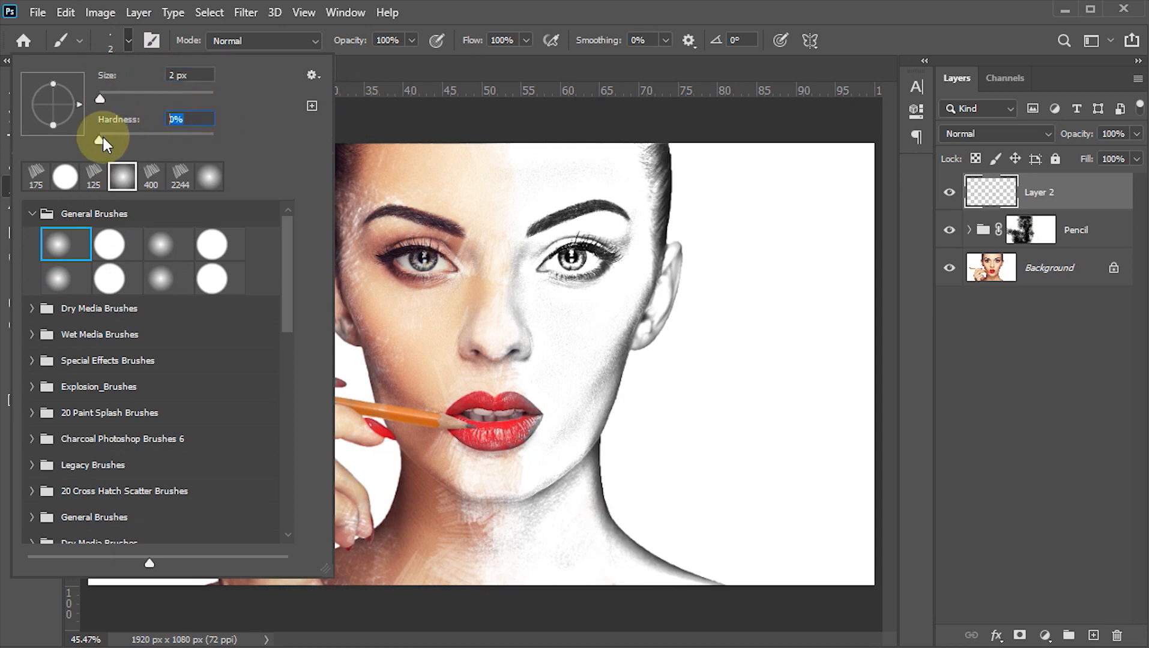
pyautogui.moveTo(102, 139)
pyautogui.mouseDown()
pyautogui.moveTo(210, 138)
pyautogui.moveTo(108, 119)
pyautogui.mouseUp()
pyautogui.write('100')
pyautogui.press('Return')
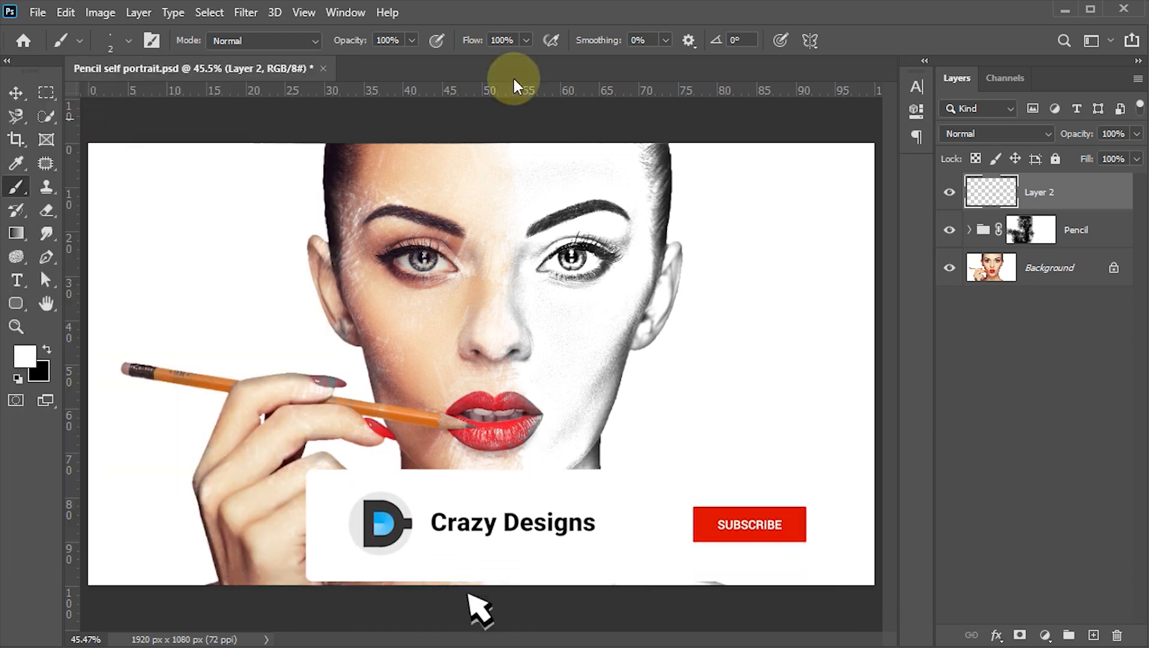
pyautogui.click(389, 42)
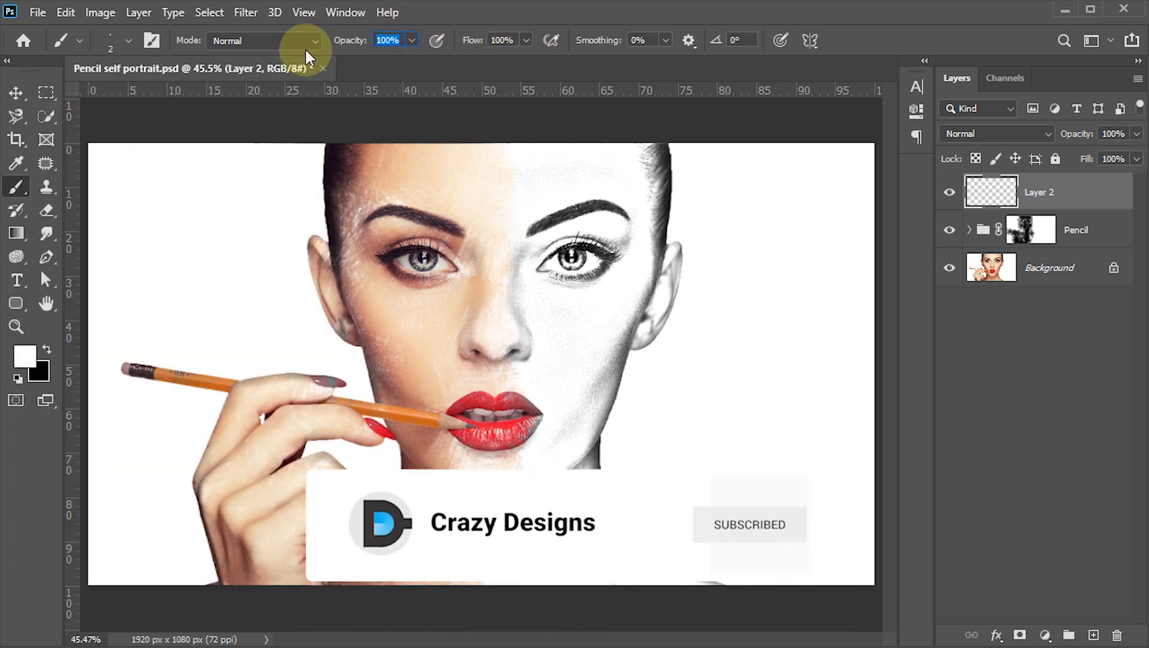
pyautogui.write('45')
pyautogui.press('Return')
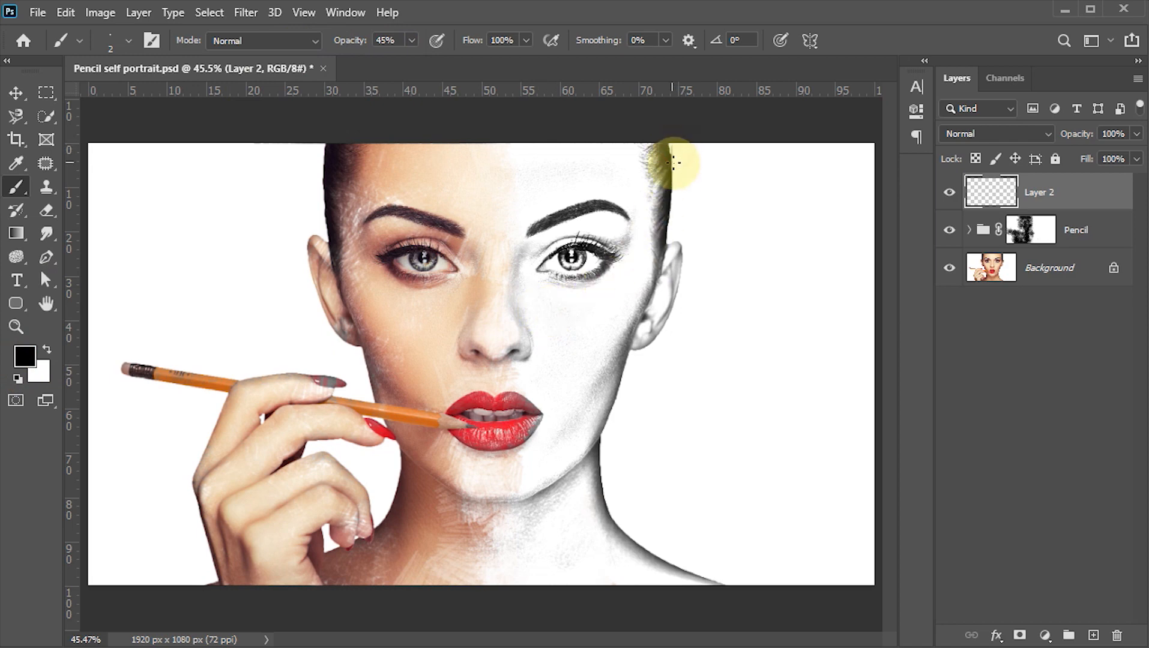
# Draw thin black sketch strokes on the new layer along the uncoloured half's hair, ear, jaw, neck, shoulder, eyebrow, eye and nose
pyautogui.moveTo(676, 151); pyautogui.dragTo(675, 234)
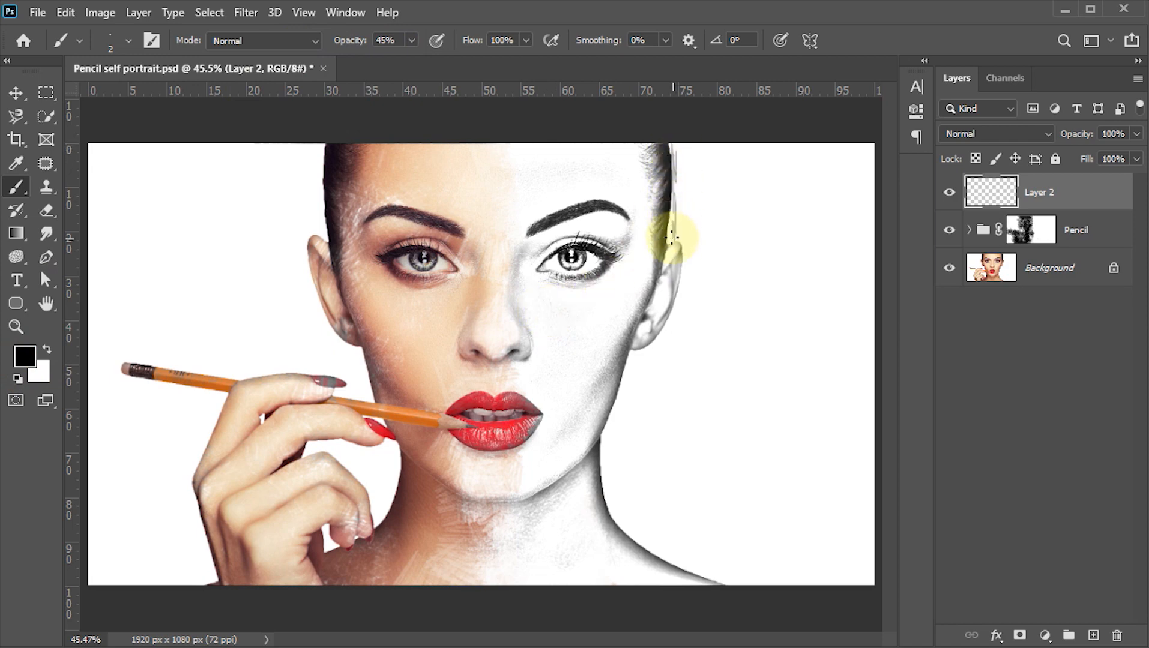
pyautogui.moveTo(661, 180)
pyautogui.mouseDown()
pyautogui.moveTo(665, 237)
pyautogui.moveTo(682, 281)
pyautogui.moveTo(629, 359)
pyautogui.moveTo(603, 503)
pyautogui.moveTo(661, 563)
pyautogui.moveTo(606, 457)
pyautogui.moveTo(660, 560)
pyautogui.moveTo(611, 450)
pyautogui.moveTo(614, 385)
pyautogui.moveTo(665, 582)
pyautogui.moveTo(641, 341)
pyautogui.mouseUp()
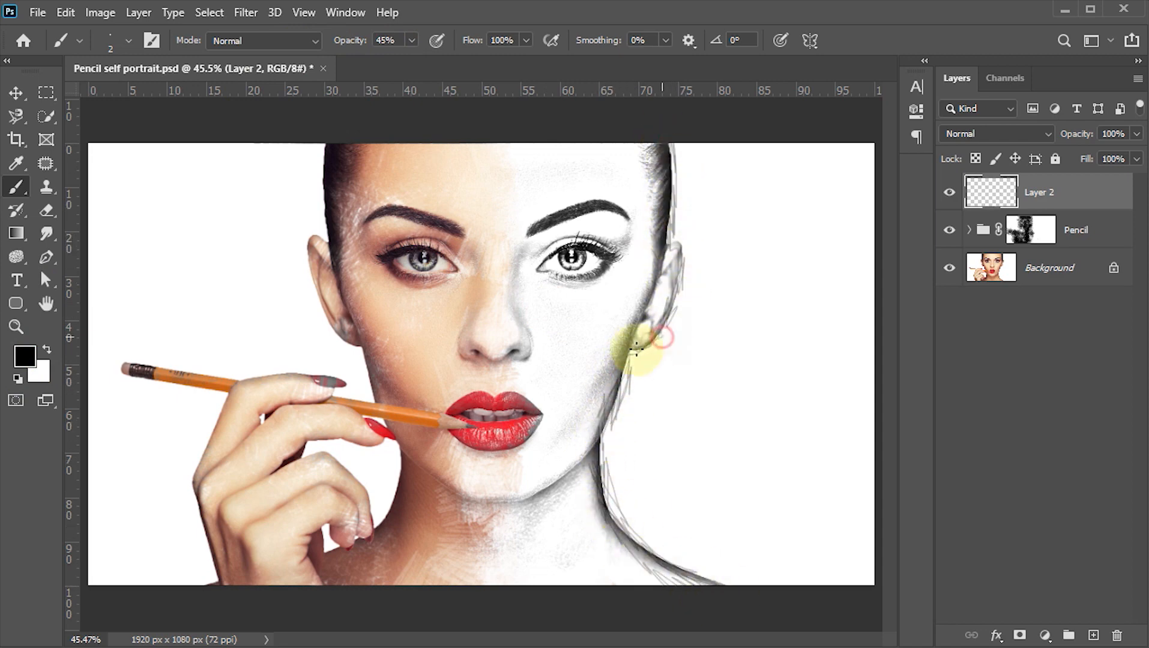
pyautogui.moveTo(568, 192)
pyautogui.mouseDown()
pyautogui.moveTo(529, 234)
pyautogui.moveTo(538, 282)
pyautogui.moveTo(520, 252)
pyautogui.moveTo(528, 324)
pyautogui.mouseUp()
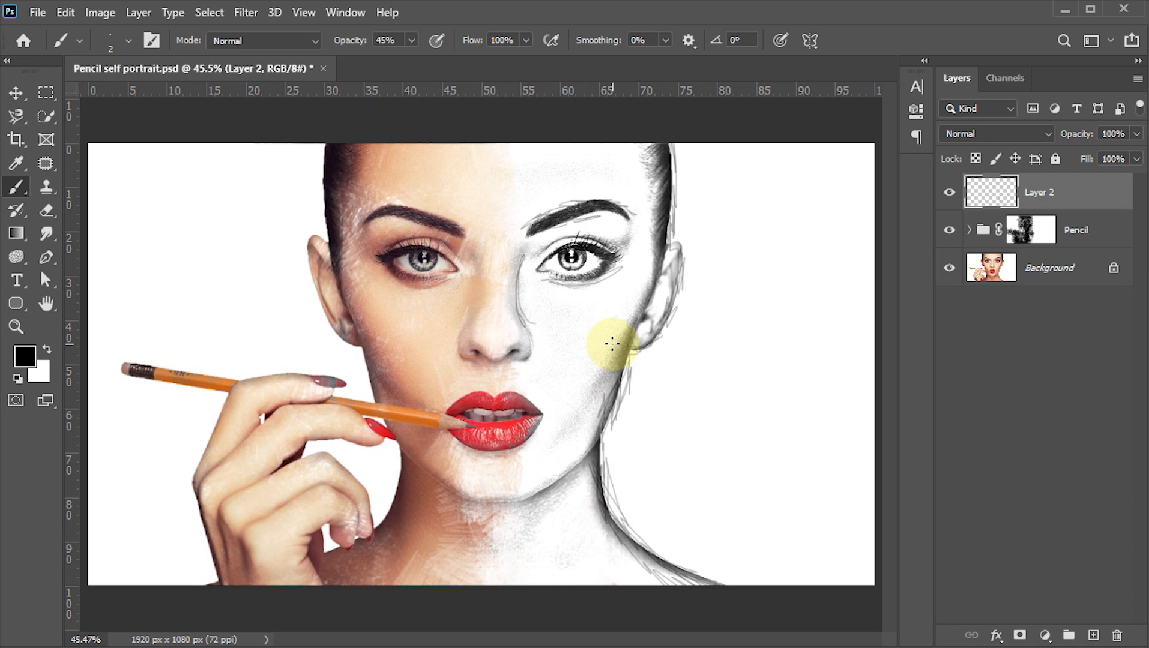
# Erase the surplus sketch strokes, including the line beside the nose, using a smaller eraser at 100% opacity
pyautogui.press('e')
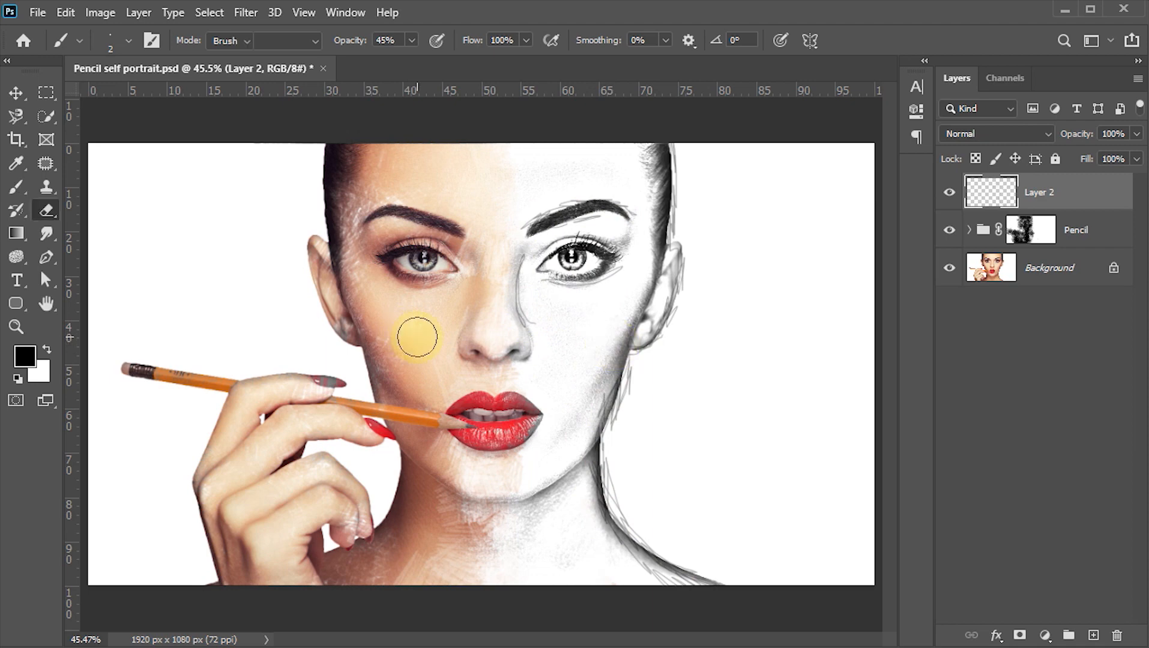
pyautogui.rightClick(44, 215)
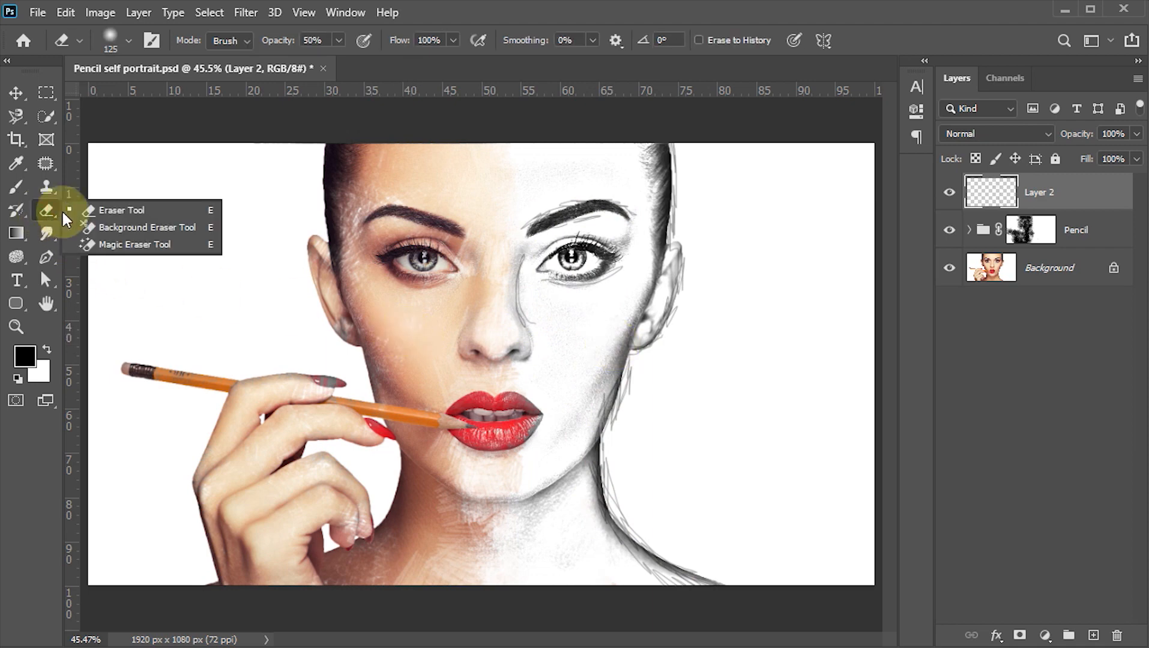
pyautogui.click(112, 211)
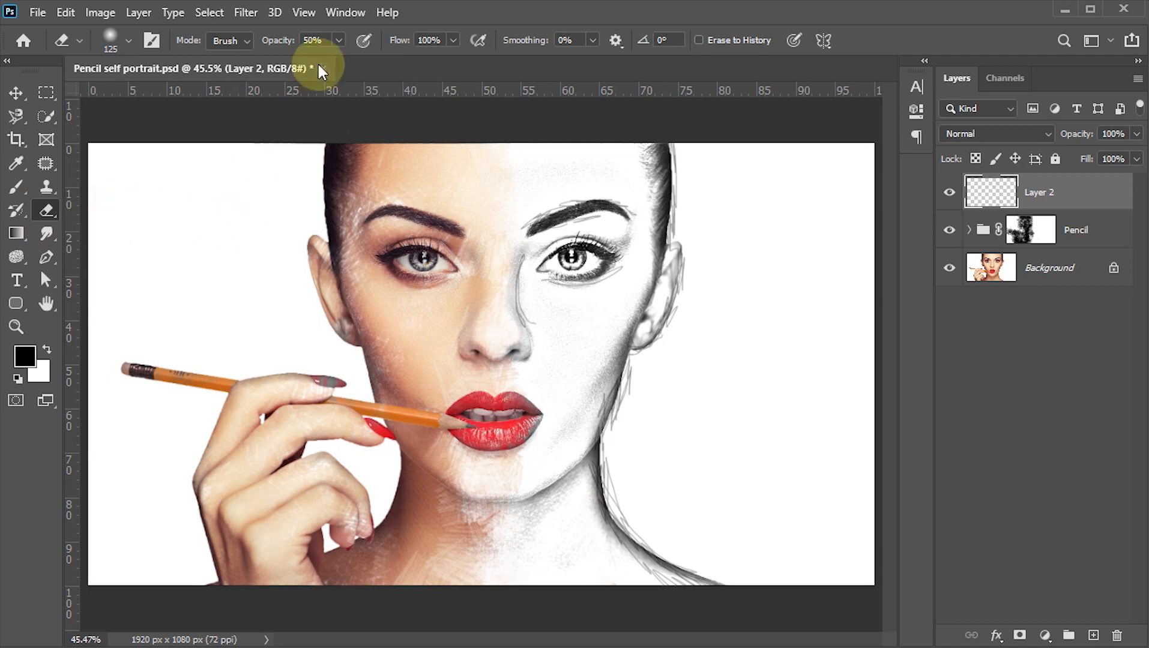
pyautogui.click(315, 40)
pyautogui.write('100')
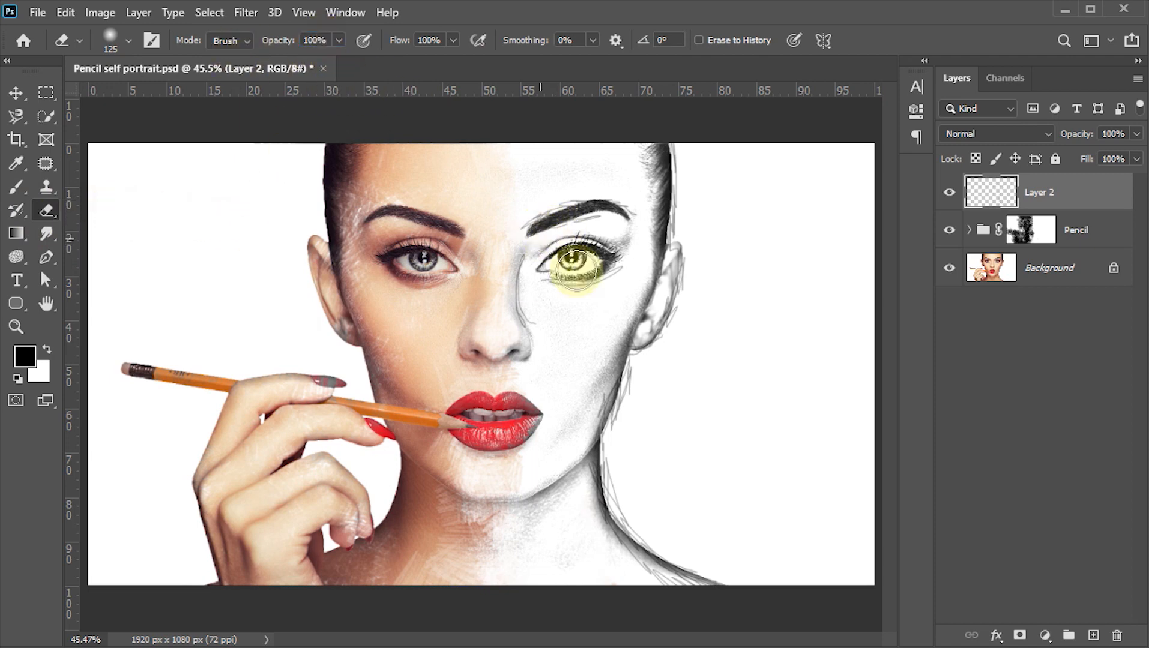
pyautogui.press('[')
pyautogui.press('[')
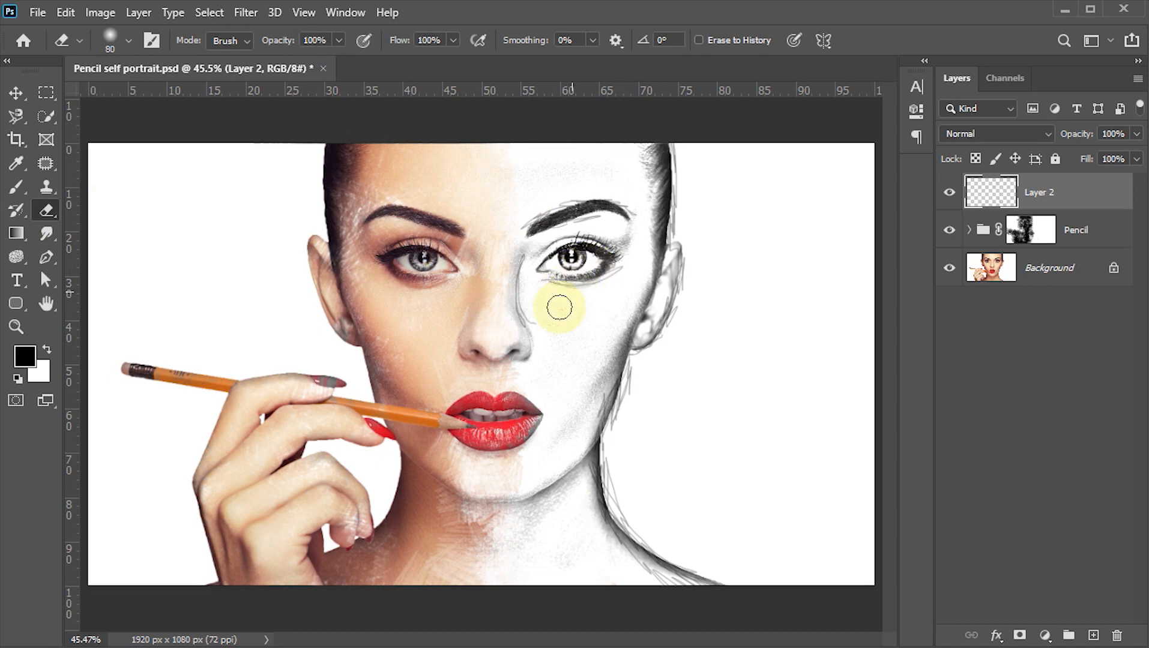
pyautogui.moveTo(542, 340)
pyautogui.mouseDown()
pyautogui.moveTo(520, 266)
pyautogui.moveTo(528, 322)
pyautogui.moveTo(556, 348)
pyautogui.moveTo(575, 344)
pyautogui.moveTo(594, 259)
pyautogui.moveTo(597, 225)
pyautogui.moveTo(582, 231)
pyautogui.moveTo(609, 241)
pyautogui.moveTo(597, 287)
pyautogui.moveTo(625, 291)
pyautogui.moveTo(630, 271)
pyautogui.moveTo(619, 296)
pyautogui.moveTo(533, 202)
pyautogui.moveTo(514, 216)
pyautogui.moveTo(689, 323)
pyautogui.moveTo(634, 419)
pyautogui.moveTo(639, 394)
pyautogui.moveTo(630, 419)
pyautogui.moveTo(594, 403)
pyautogui.moveTo(597, 387)
pyautogui.moveTo(582, 420)
pyautogui.moveTo(600, 390)
pyautogui.moveTo(584, 411)
pyautogui.moveTo(635, 581)
pyautogui.moveTo(638, 386)
pyautogui.moveTo(635, 458)
pyautogui.moveTo(637, 393)
pyautogui.moveTo(620, 426)
pyautogui.moveTo(686, 320)
pyautogui.moveTo(525, 216)
pyautogui.moveTo(684, 223)
pyautogui.moveTo(509, 380)
pyautogui.moveTo(549, 291)
pyautogui.moveTo(464, 393)
pyautogui.moveTo(541, 429)
pyautogui.moveTo(462, 308)
pyautogui.moveTo(490, 353)
pyautogui.moveTo(619, 290)
pyautogui.moveTo(500, 449)
pyautogui.moveTo(618, 287)
pyautogui.moveTo(504, 446)
pyautogui.moveTo(470, 405)
pyautogui.moveTo(525, 443)
pyautogui.mouseUp()
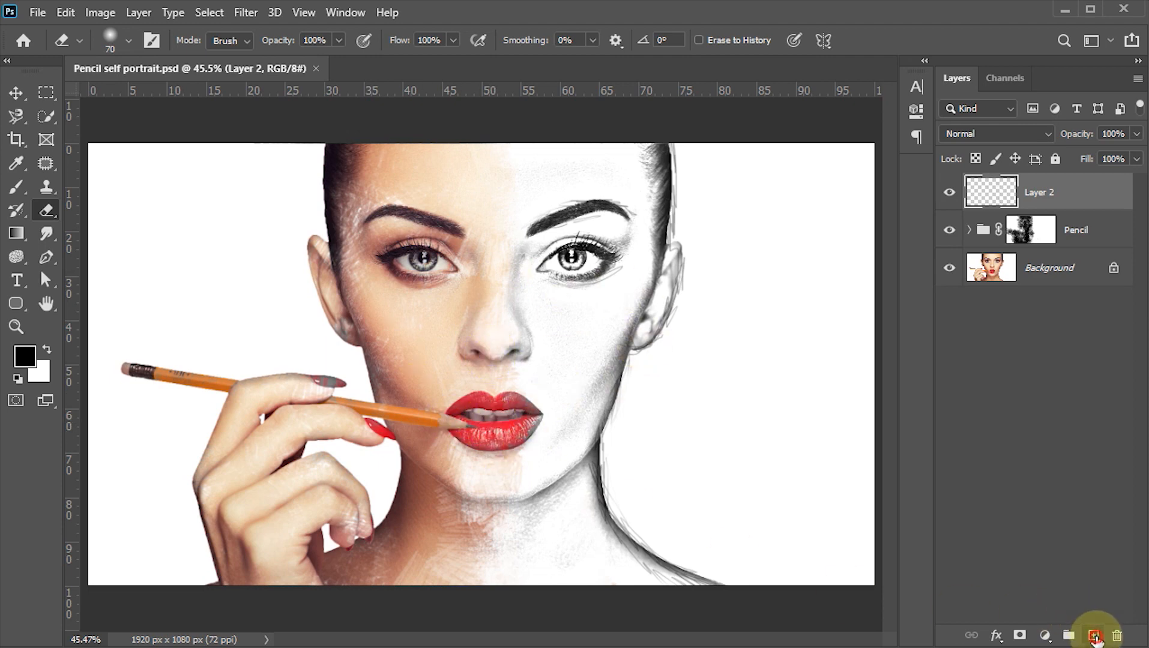
# Add a new layer on top, fill it with white and set its blend mode to Darken
pyautogui.click(1093, 637)
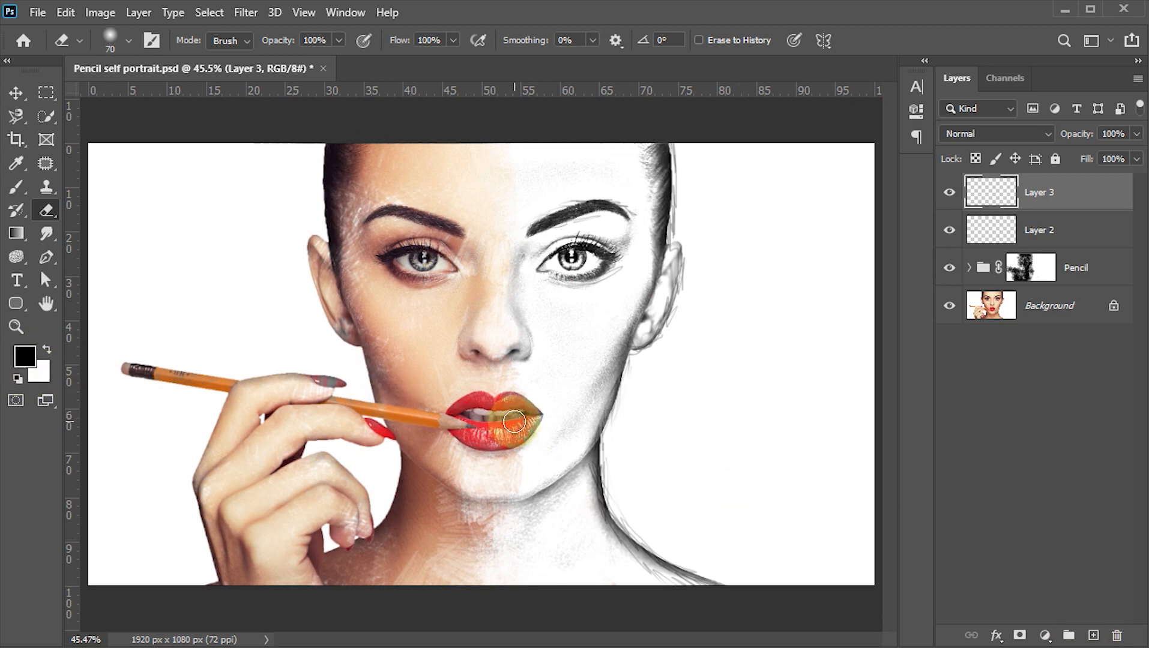
pyautogui.hotkey('ctrl', 'BackSpace')
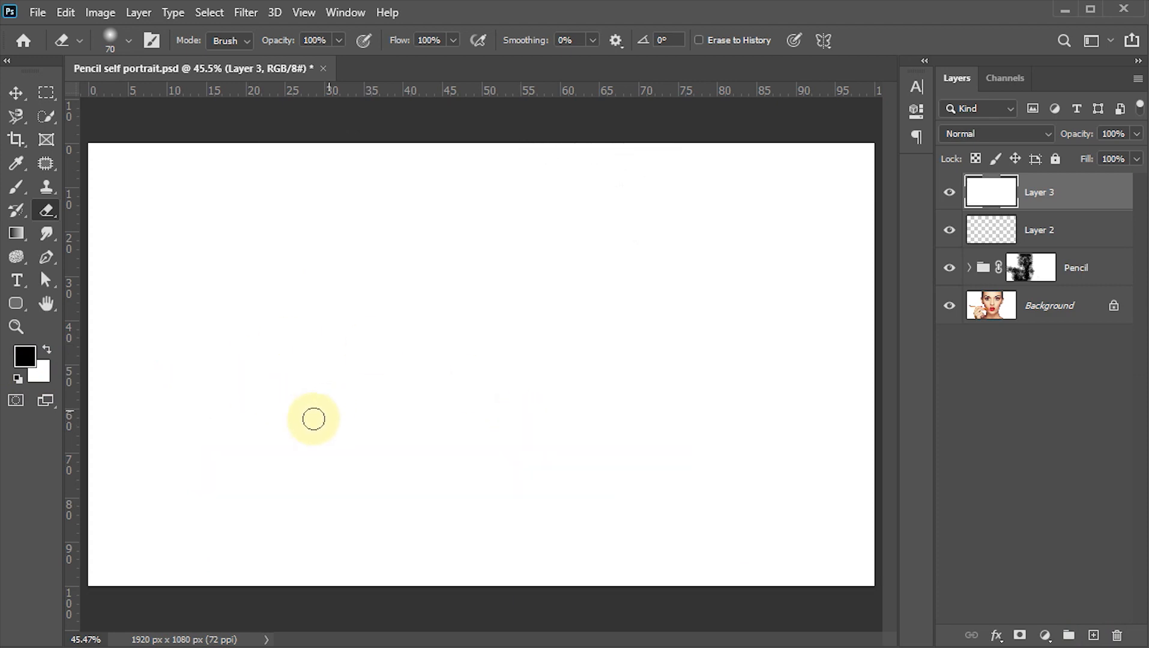
pyautogui.click(973, 134)
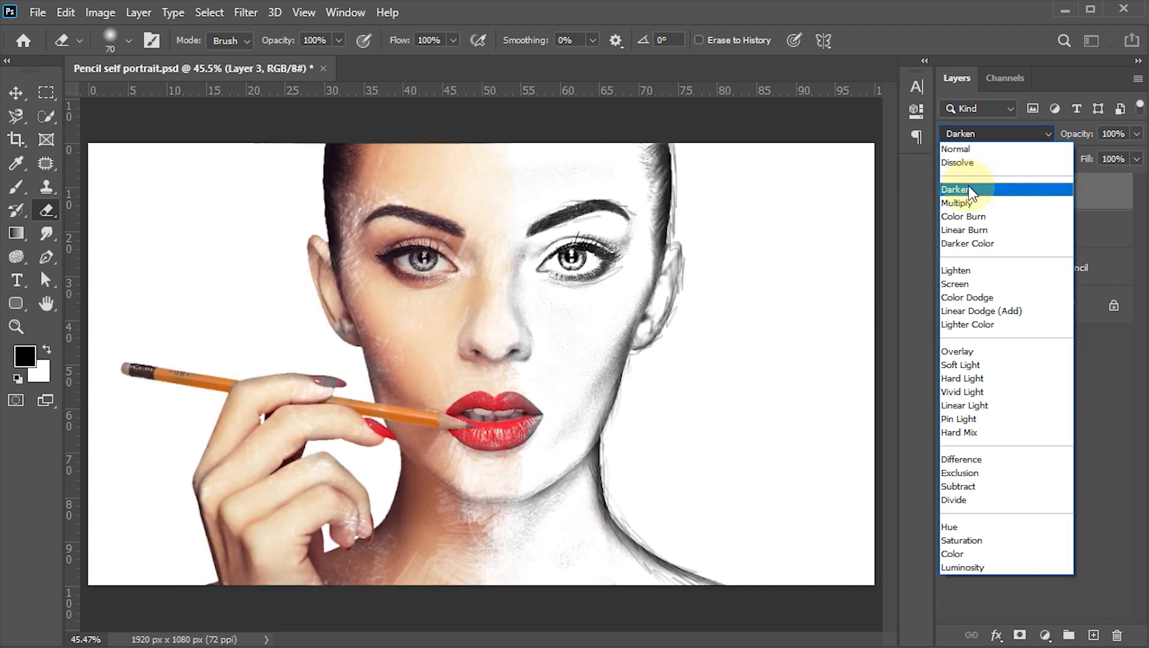
pyautogui.click(968, 190)
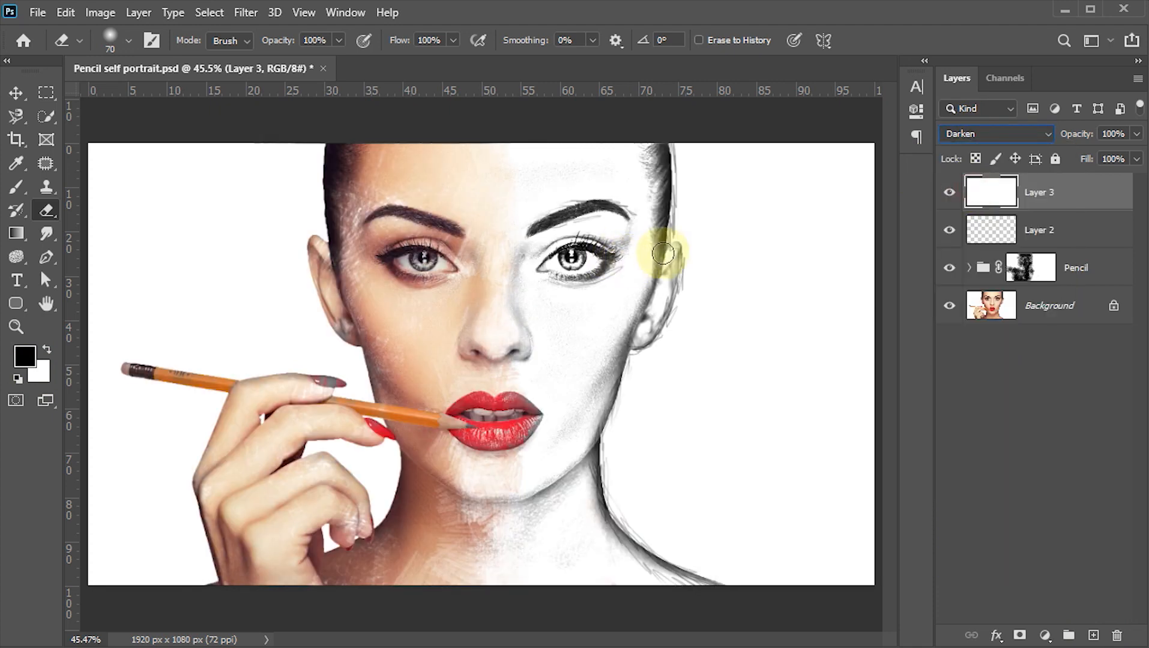
# Apply the Texturizer filter to the white layer with the Sandstone texture, 100% scaling and a relief of 5
pyautogui.click(235, 14)
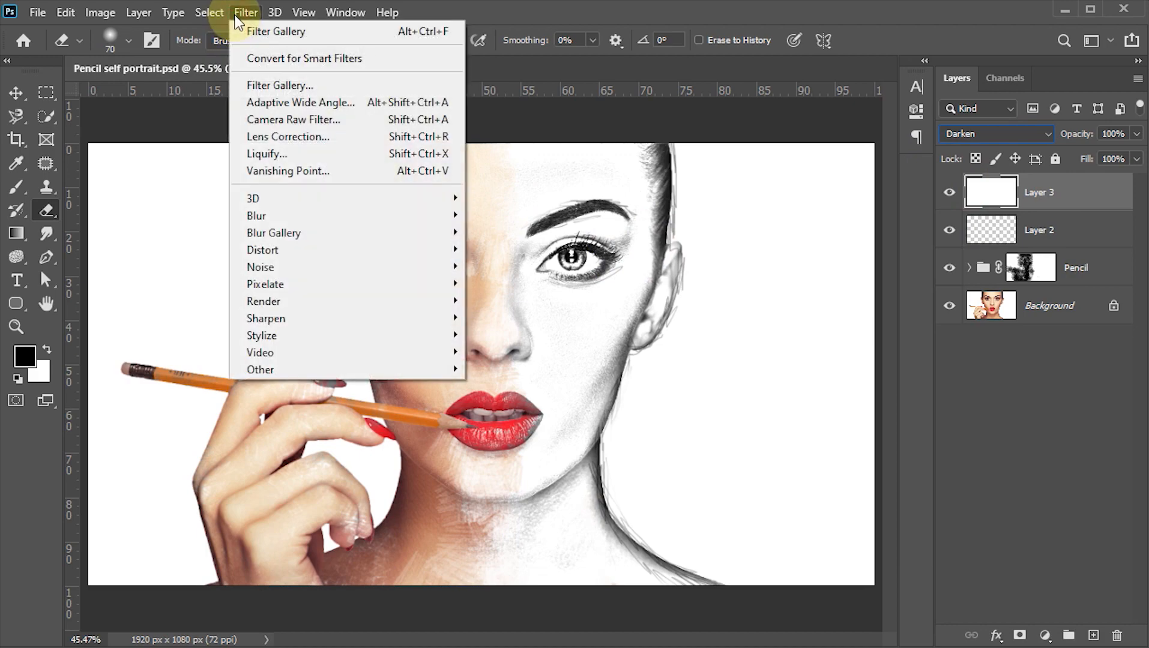
pyautogui.click(269, 81)
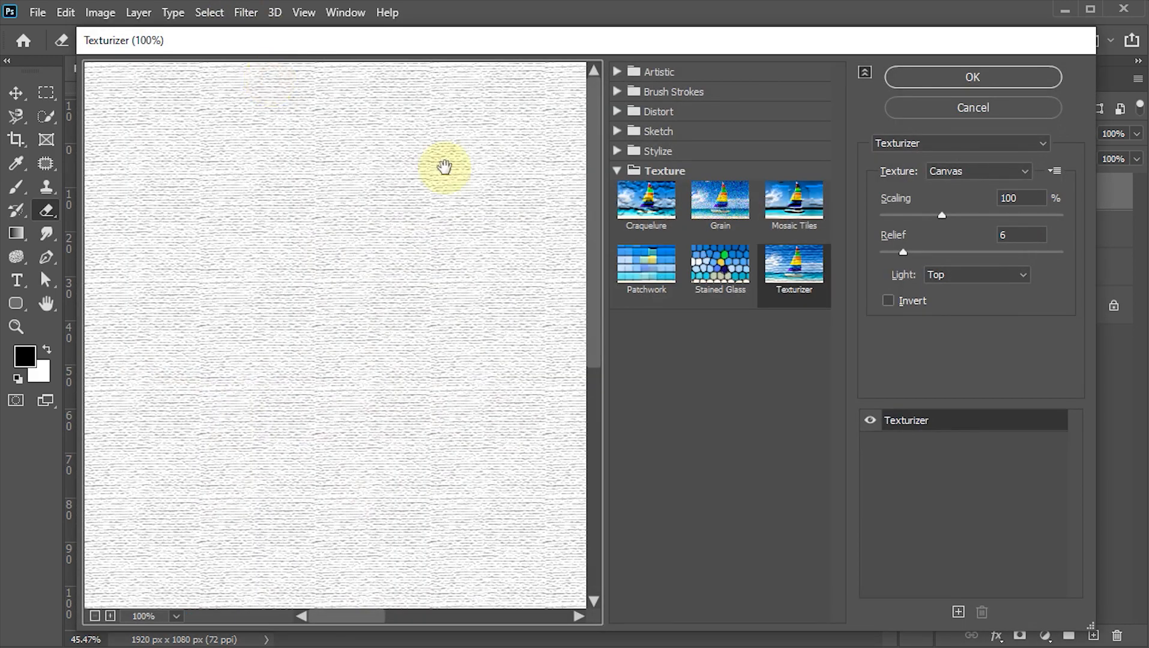
pyautogui.click(616, 172)
pyautogui.click(616, 173)
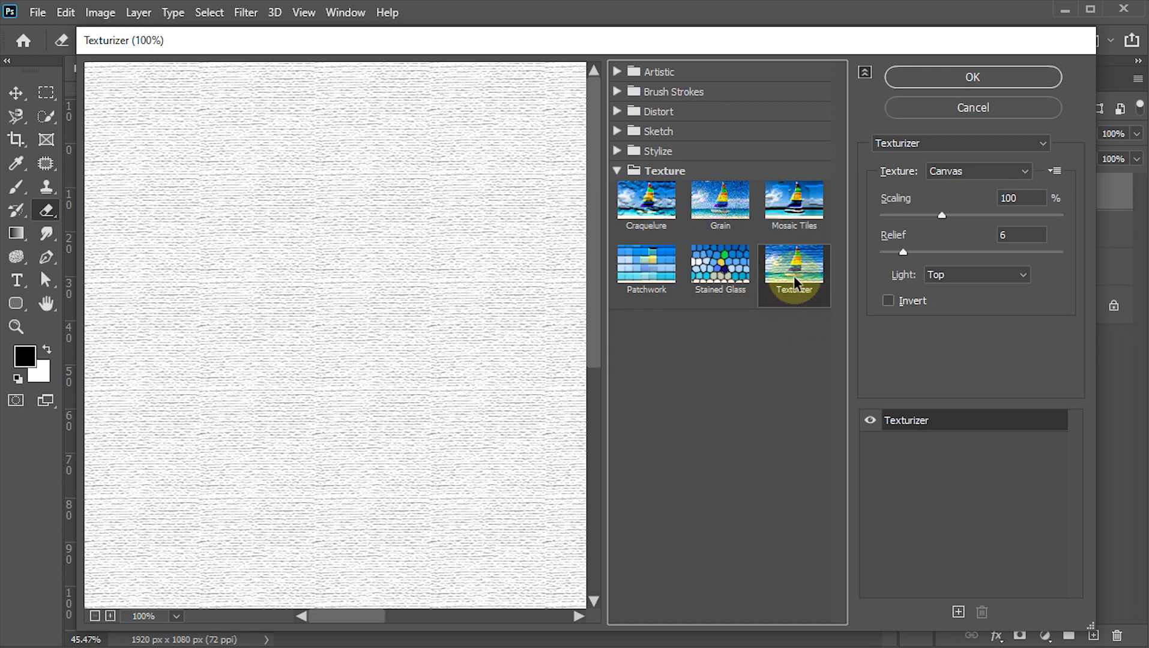
pyautogui.click(969, 173)
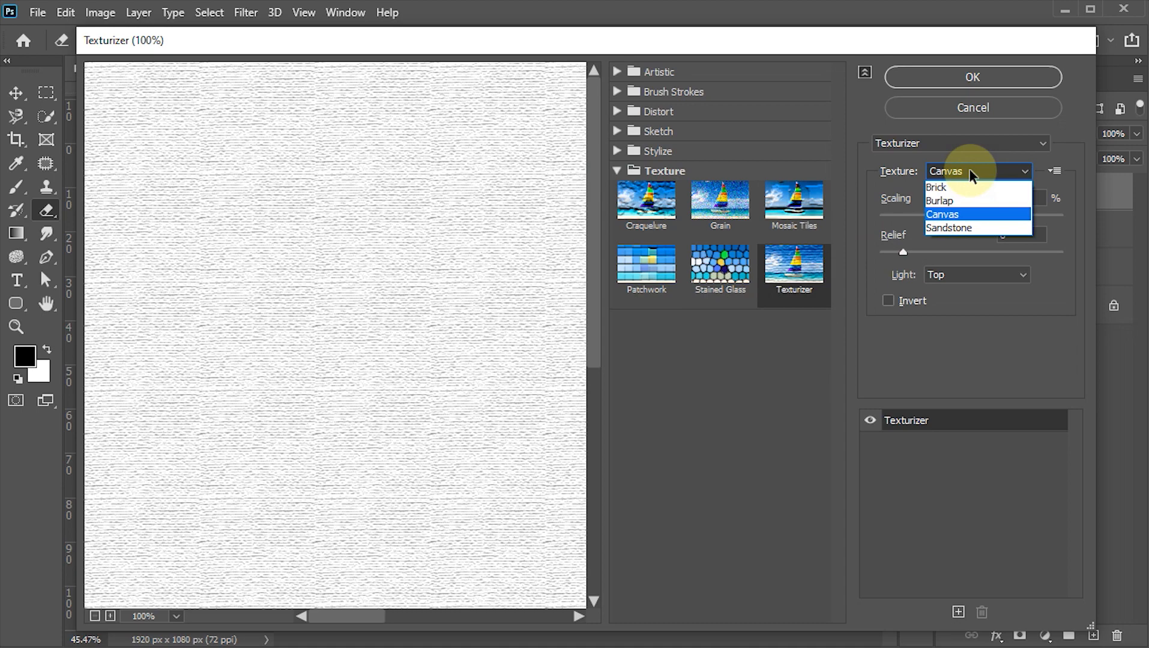
pyautogui.click(967, 230)
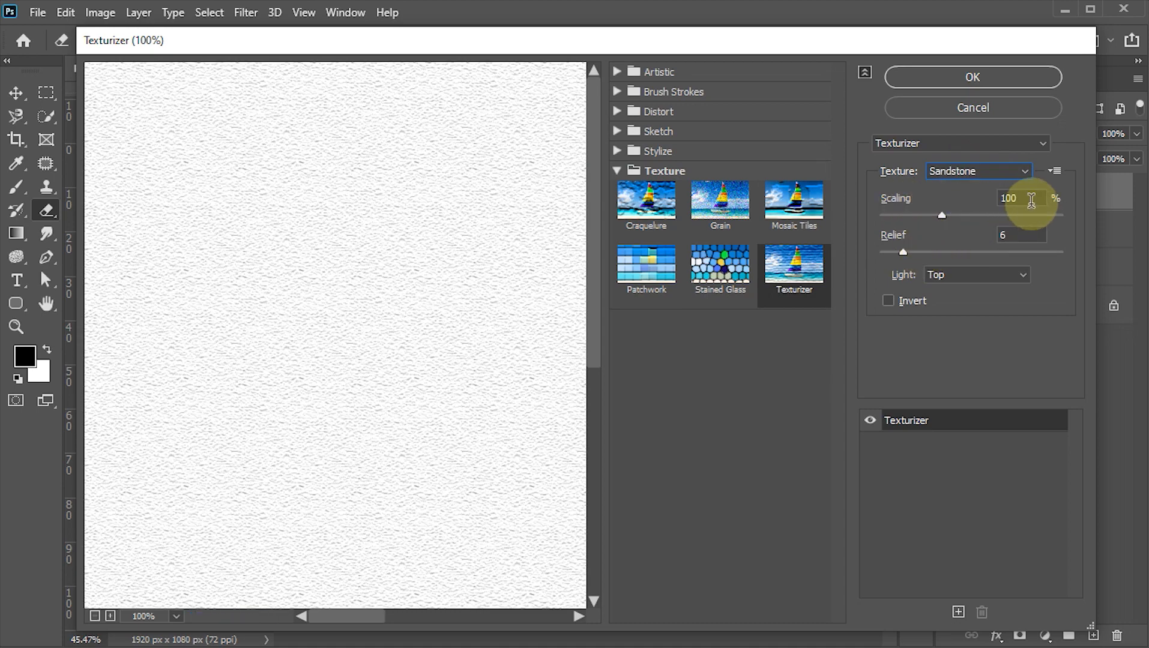
pyautogui.moveTo(1031, 201); pyautogui.dragTo(932, 240)
pyautogui.moveTo(1022, 238); pyautogui.dragTo(916, 242)
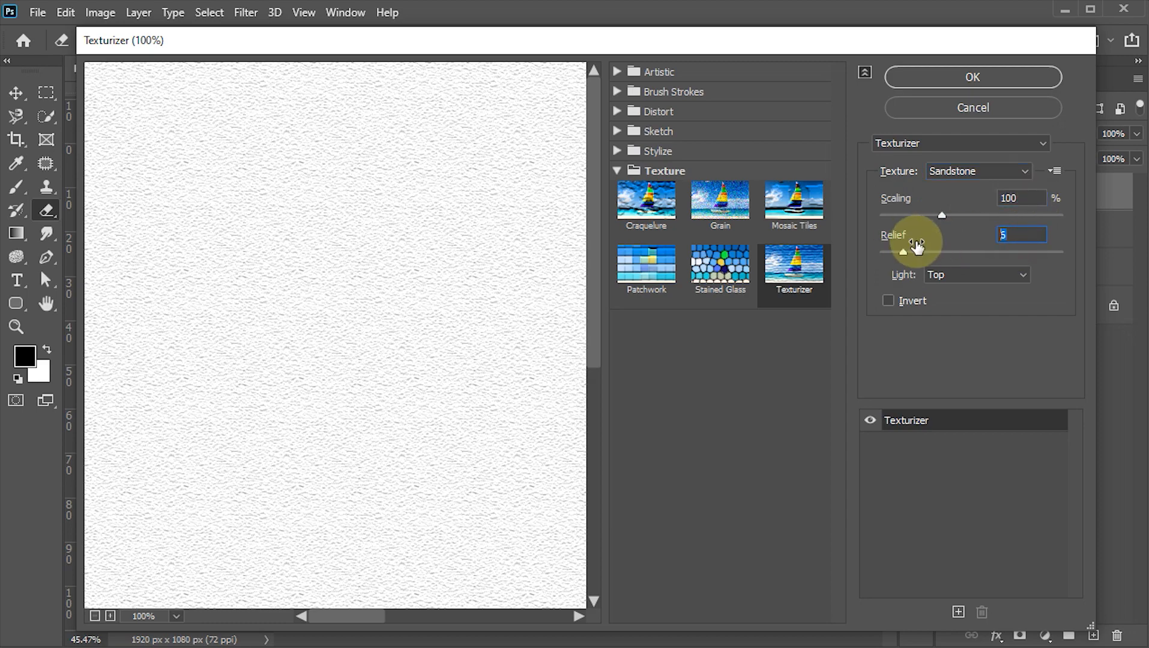
pyautogui.write('5')
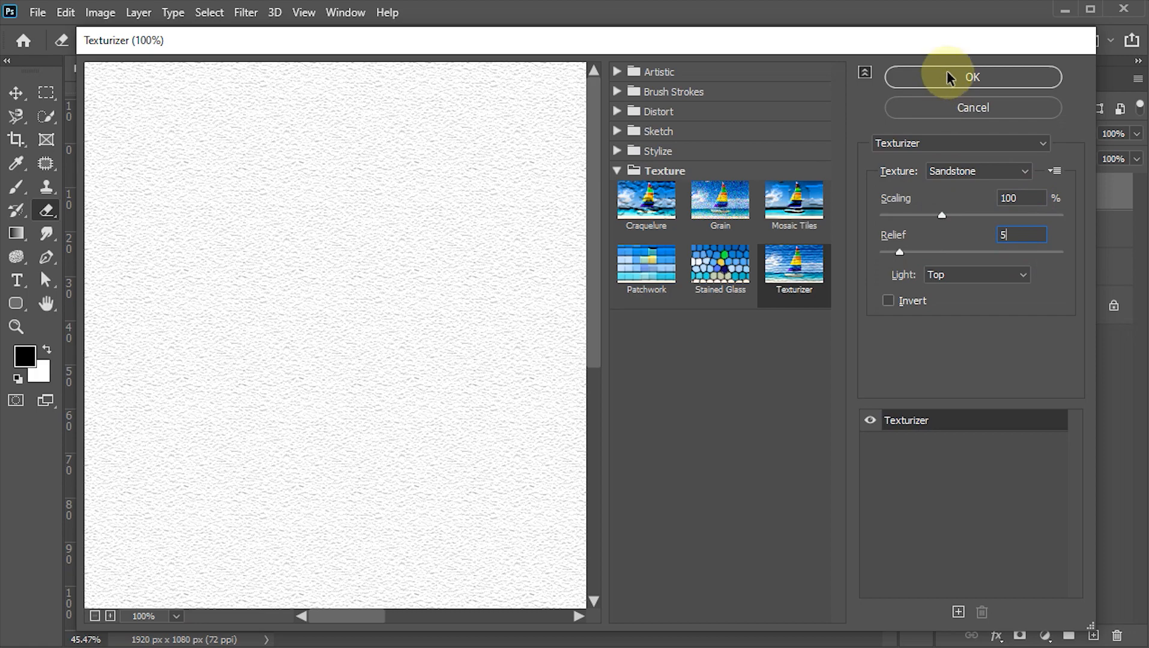
pyautogui.click(948, 78)
pyautogui.moveTo(372, 333); pyautogui.dragTo(537, 342)
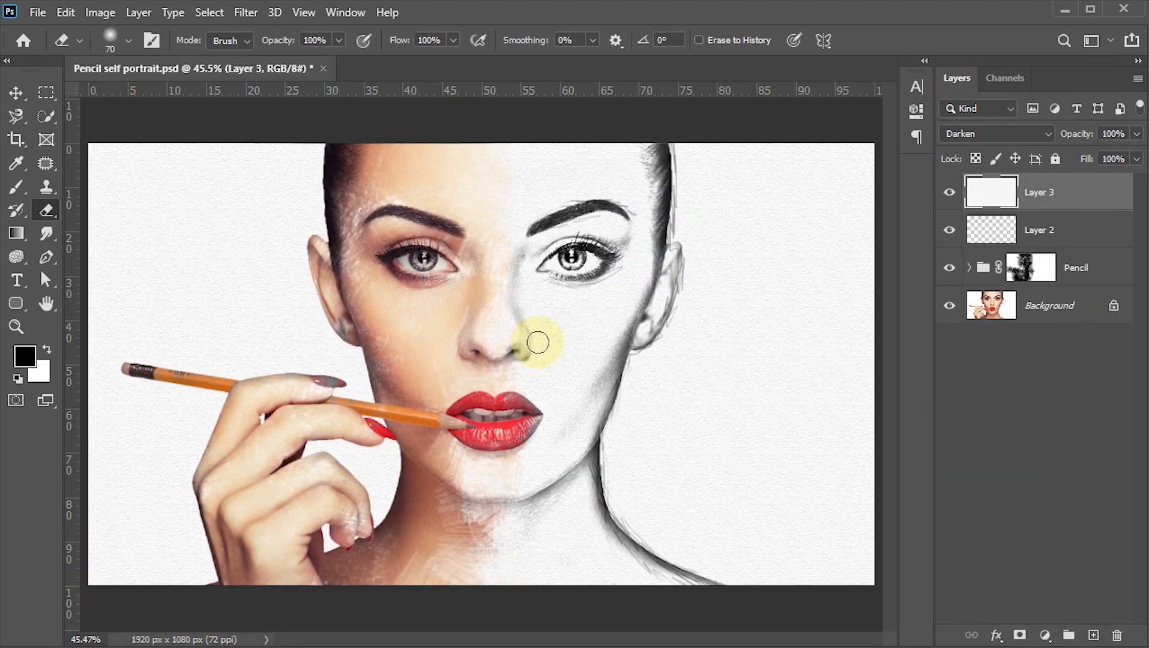
# Check the paper texture on the face and save the document
pyautogui.press('z')
pyautogui.moveTo(505, 264)
pyautogui.mouseDown()
pyautogui.moveTo(579, 413)
pyautogui.moveTo(528, 348)
pyautogui.mouseUp()
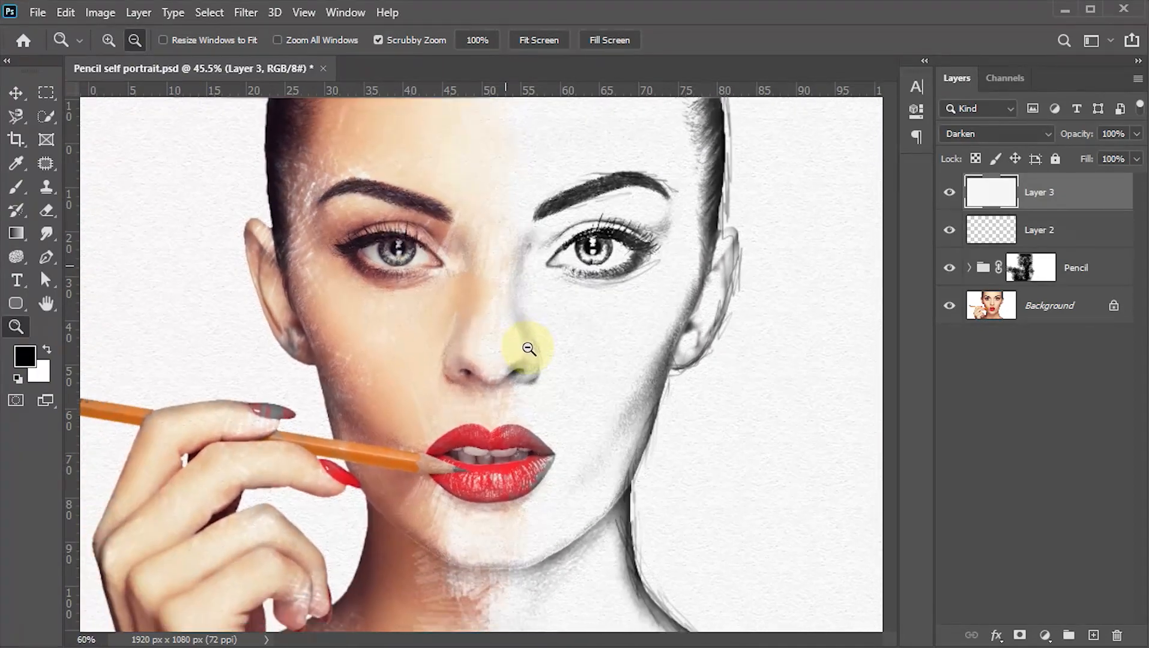
pyautogui.hotkey('ctrl', '0')
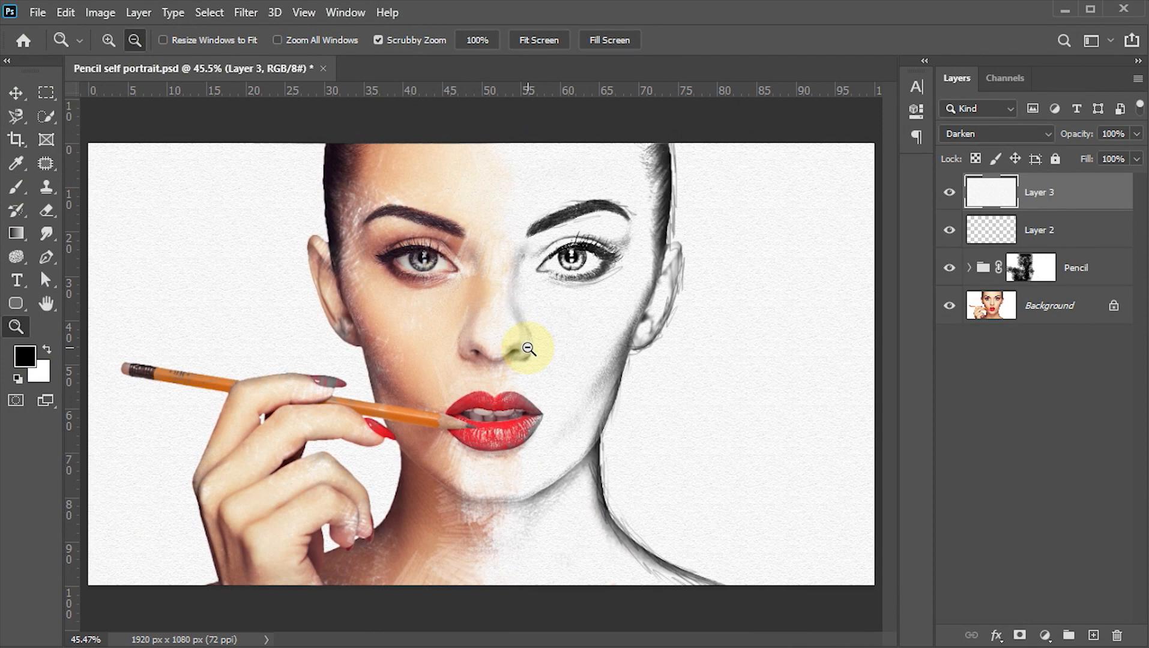
pyautogui.press('v')
pyautogui.hotkey('ctrl', 's')
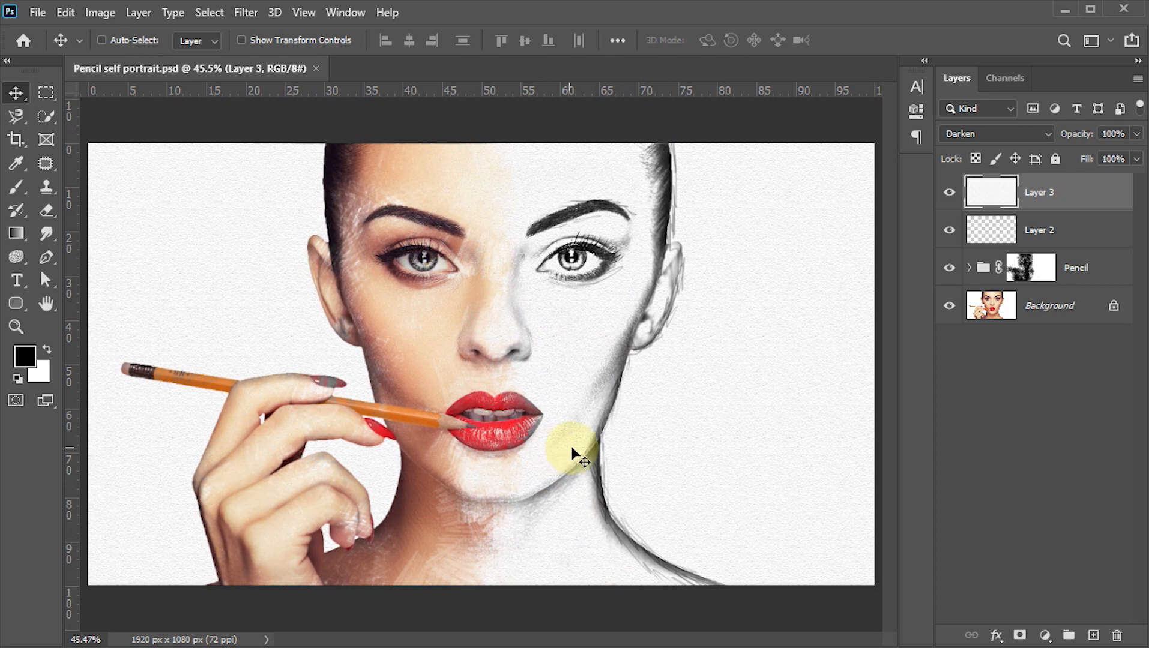
pyautogui.press('z')
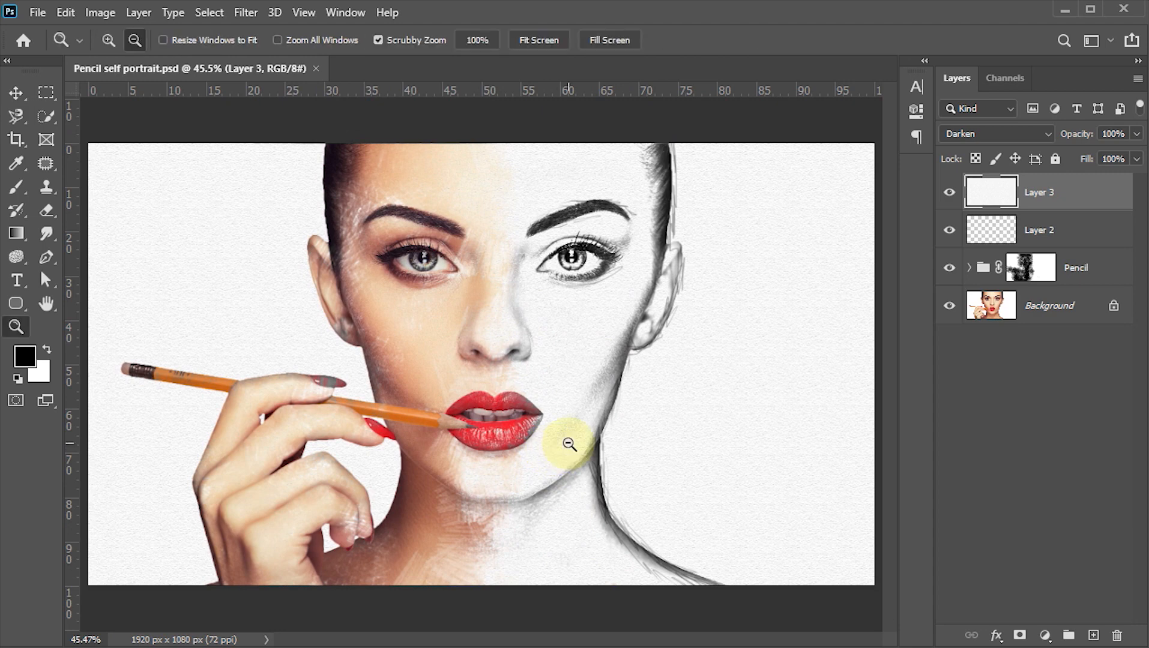
pyautogui.moveTo(462, 248); pyautogui.dragTo(509, 305)
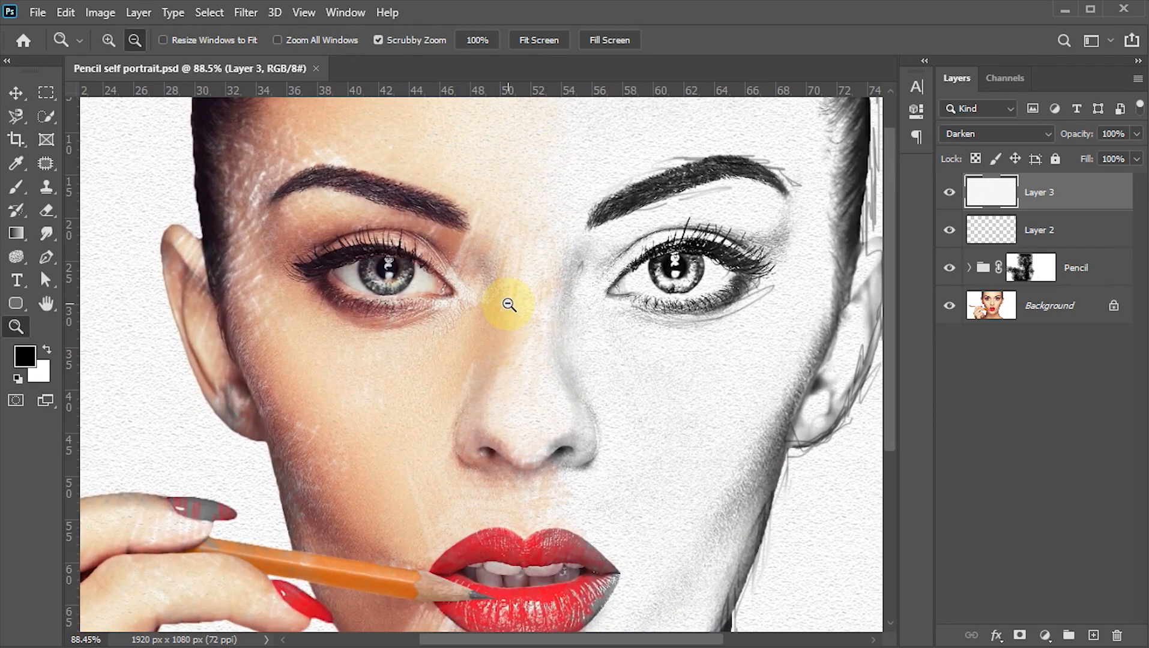
pyautogui.hotkey('ctrl', '0')
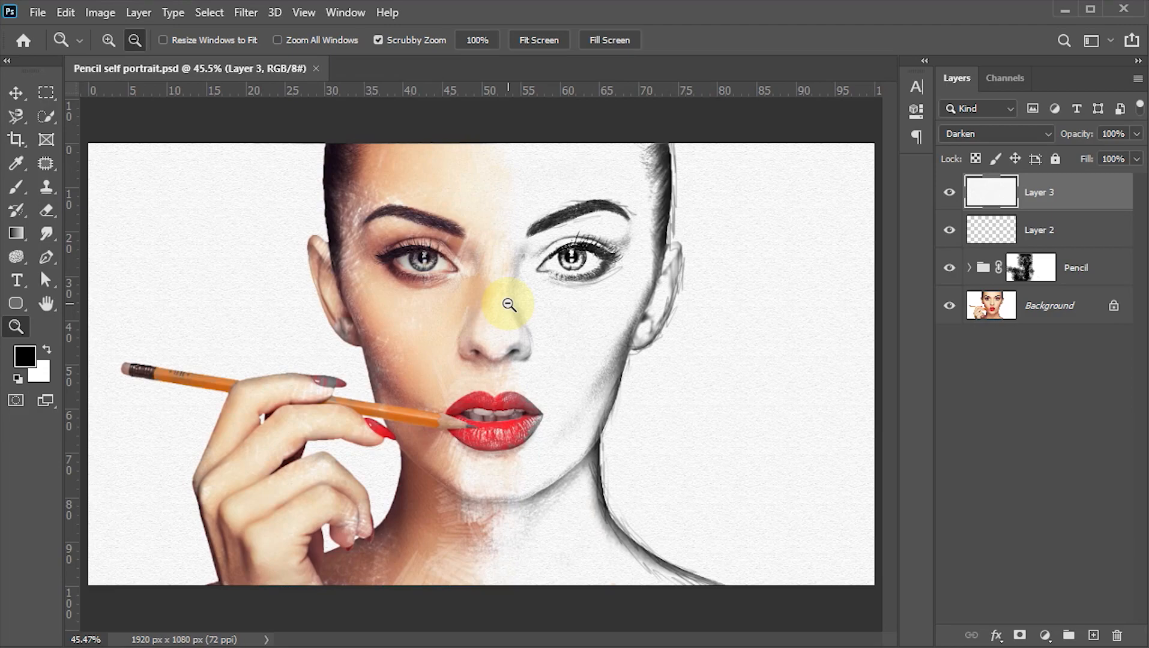